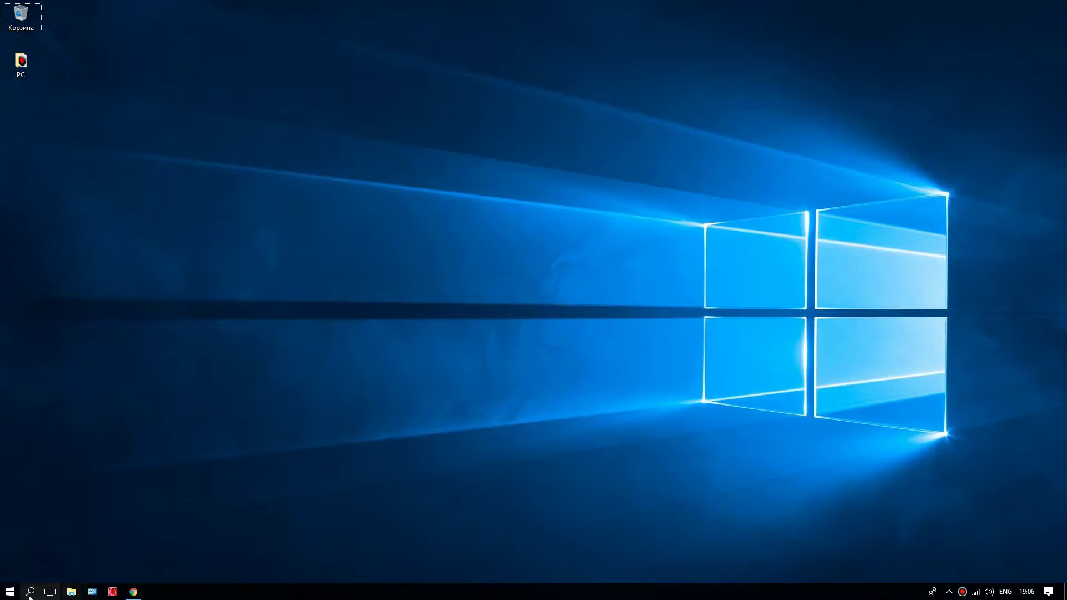
# Open the Windows Command Prompt and query the motherboard model with "wmic baseboard get product".
pyautogui.click(31, 593)
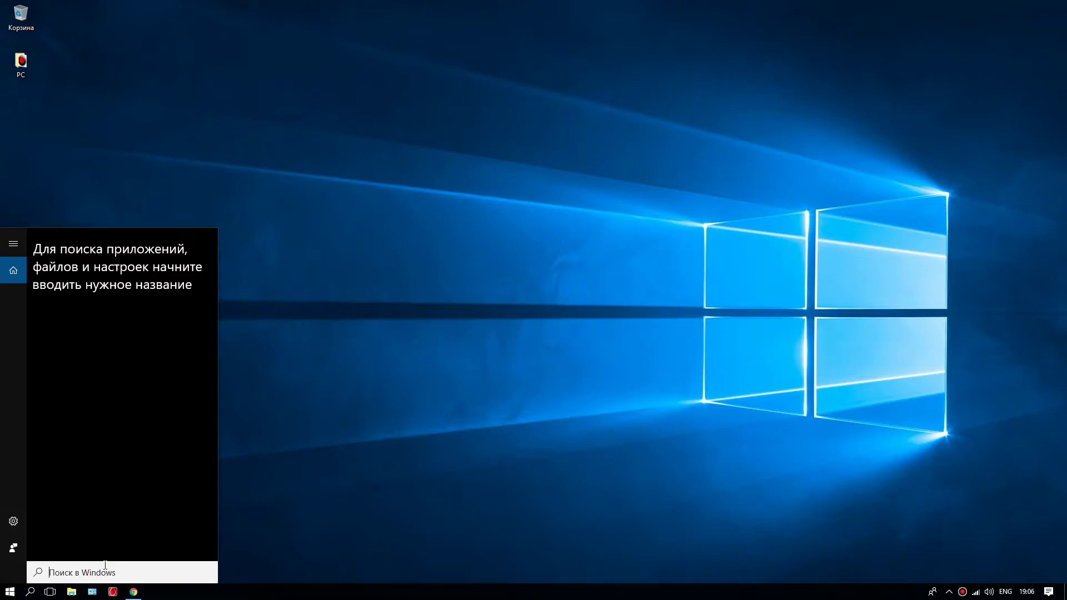
pyautogui.write('cmd')
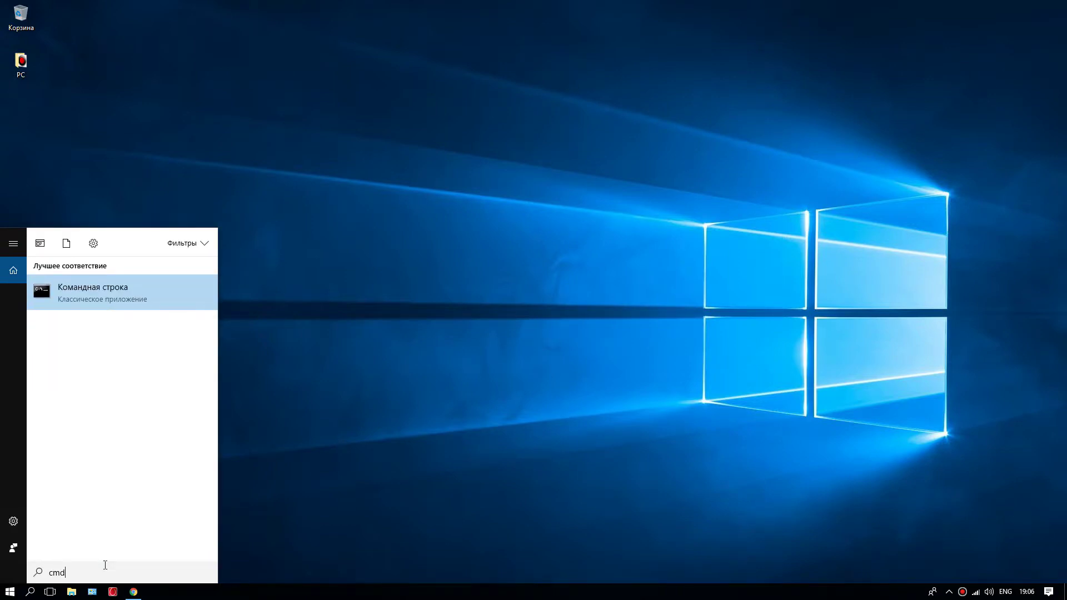
pyautogui.click(87, 291)
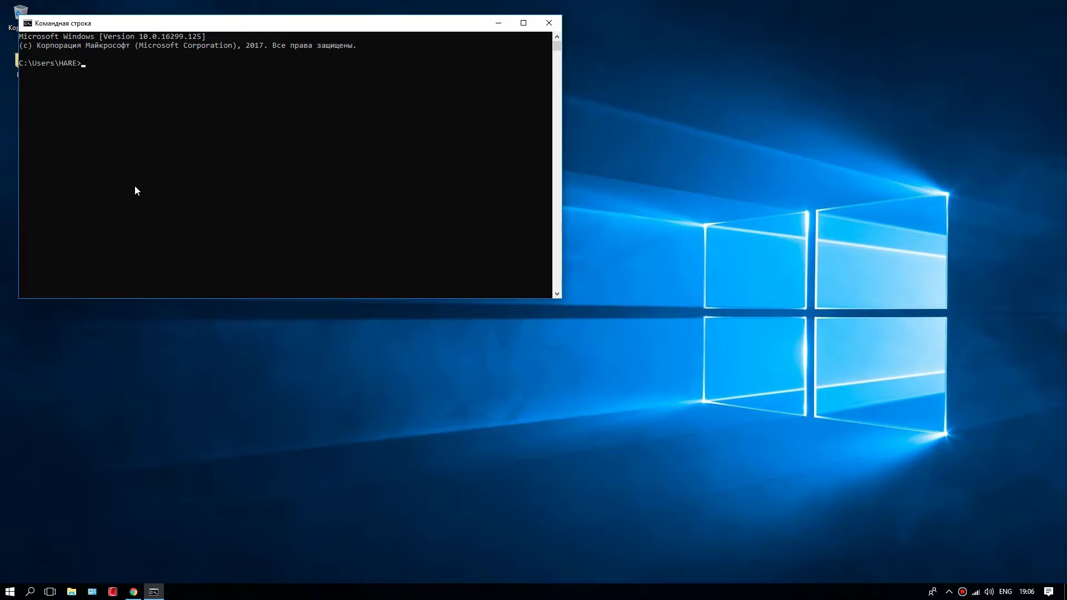
pyautogui.write('wmic baseboard get product')
pyautogui.press('Return')
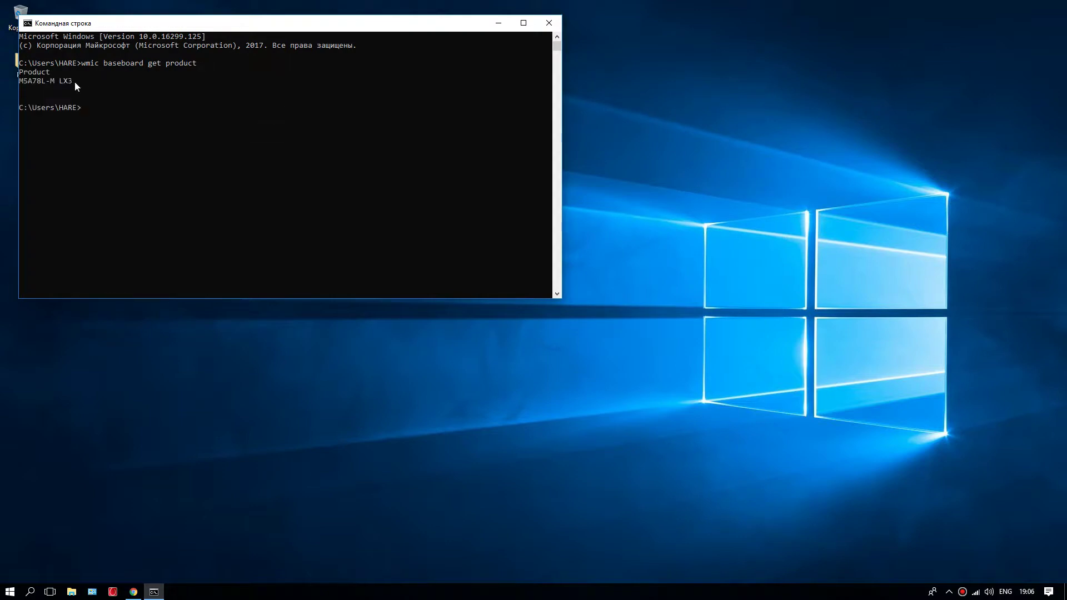
# Copy the motherboard model from the command output and close the Command Prompt.
pyautogui.moveTo(72, 81); pyautogui.dragTo(21, 86)
pyautogui.hotkey('ctrl', 'c')
pyautogui.click(549, 24)
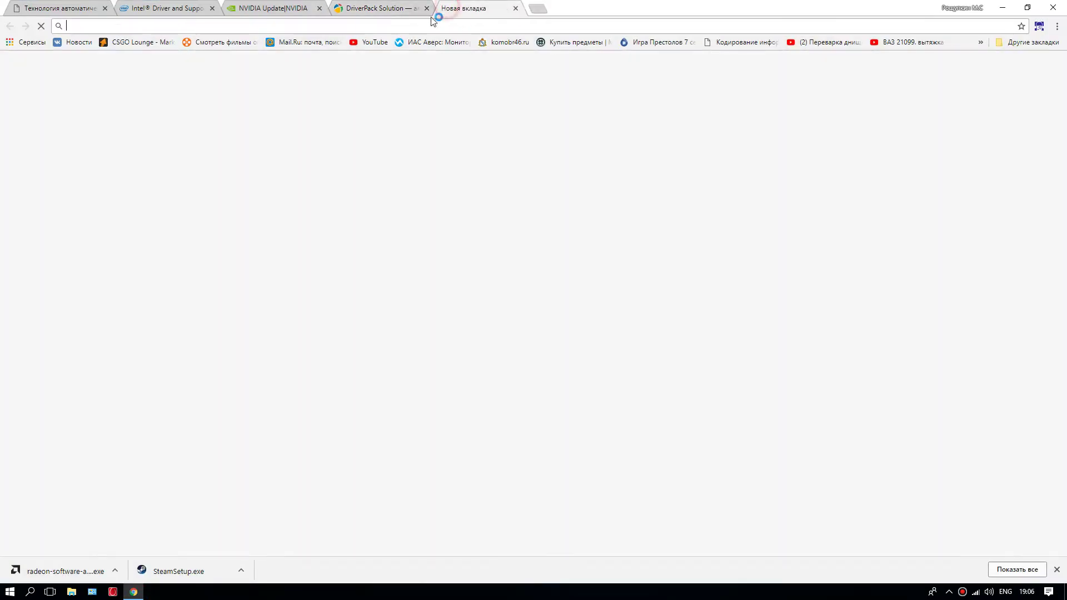
# Search Google in a new browser tab for the copied motherboard model M5A78L-M LX3.
pyautogui.click(447, 9)
pyautogui.hotkey('ctrl', 'v')
pyautogui.press('Return')
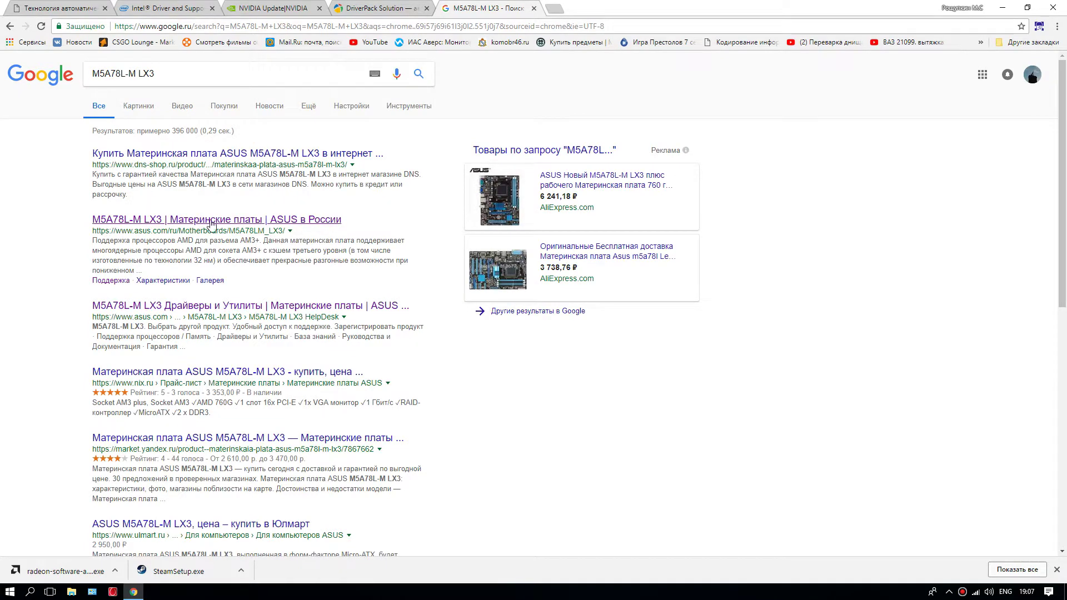
# Open the ASUS Russia product page for the M5A78L-M LX3 and go to its drivers and utilities support section.
pyautogui.click(195, 220)
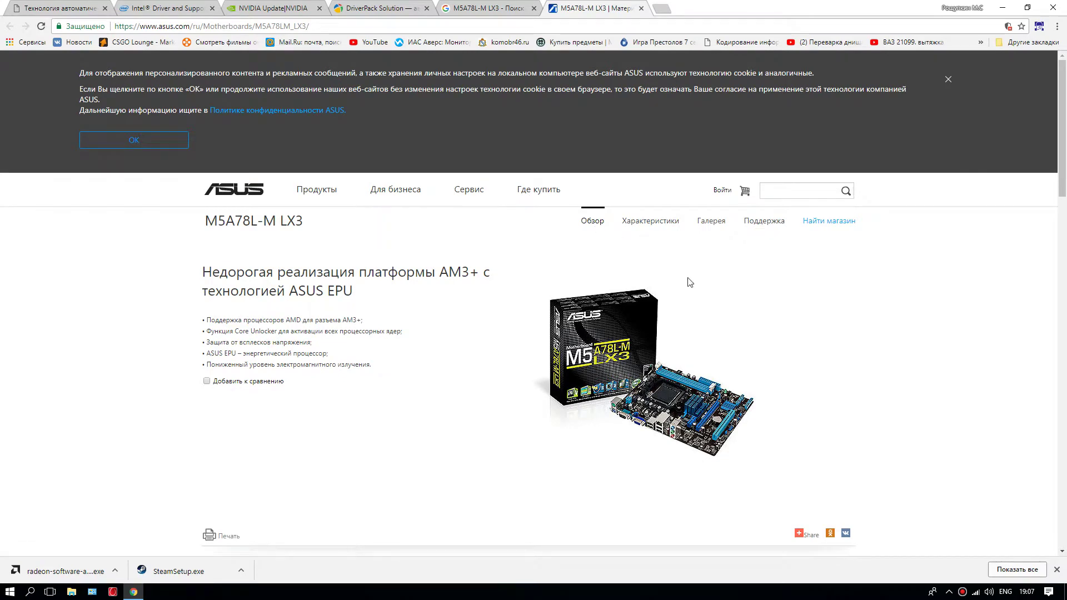
pyautogui.click(764, 221)
pyautogui.click(376, 378)
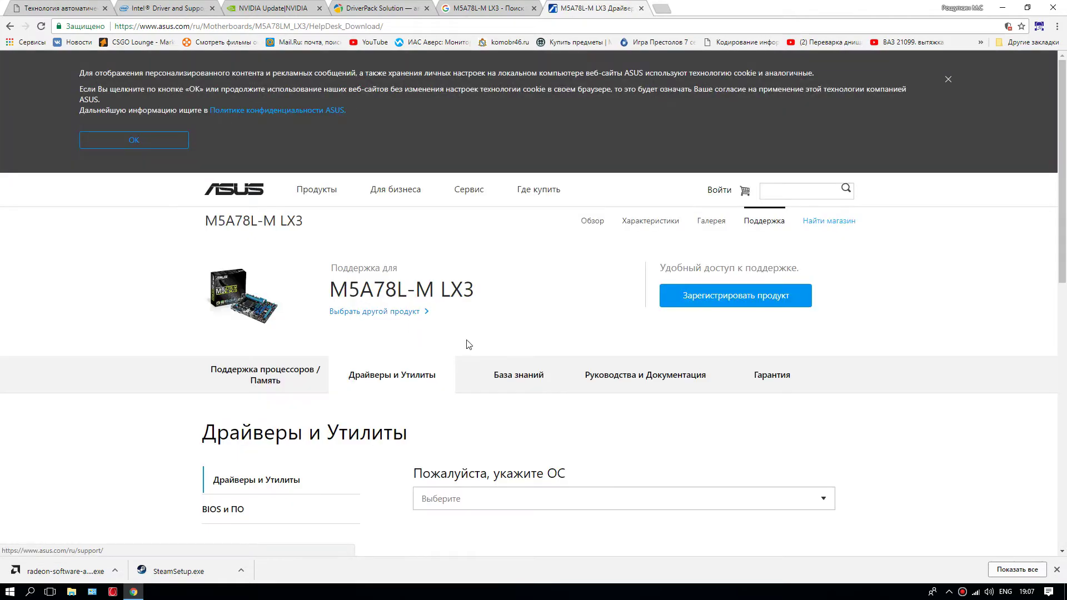
# Choose Windows 10 64-bit as the operating system and look through the drivers offered for it.
pyautogui.scroll(-3, 553, 365)
pyautogui.click(461, 332)
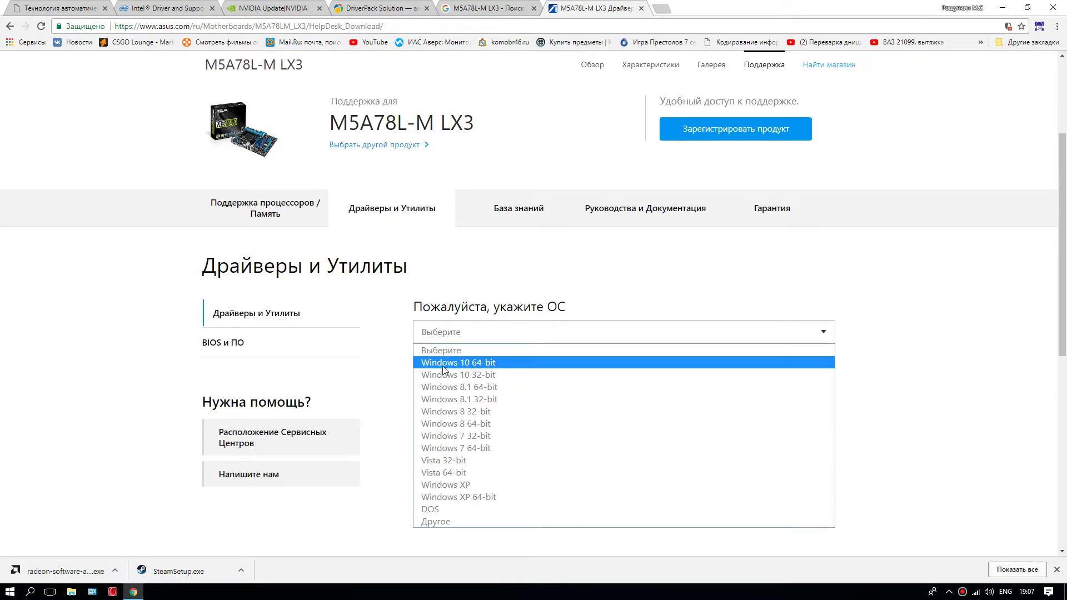
pyautogui.click(469, 363)
pyautogui.scroll(-7, 491, 370)
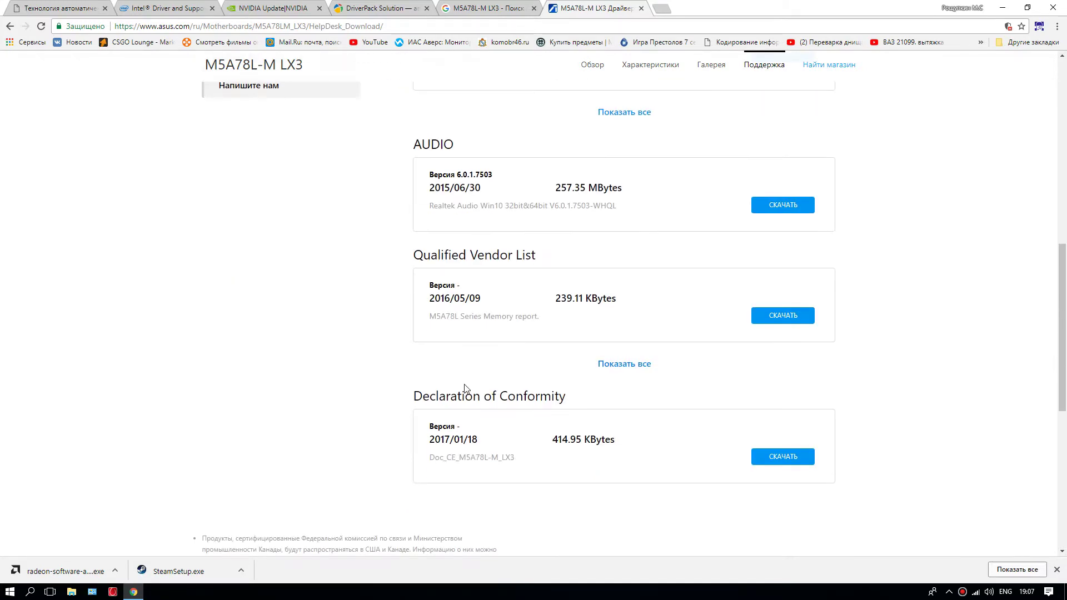
pyautogui.scroll(5, 473, 389)
# Change the operating system to Windows 7 64-bit and examine the driver categories listed for the motherboard.
pyautogui.click(476, 220)
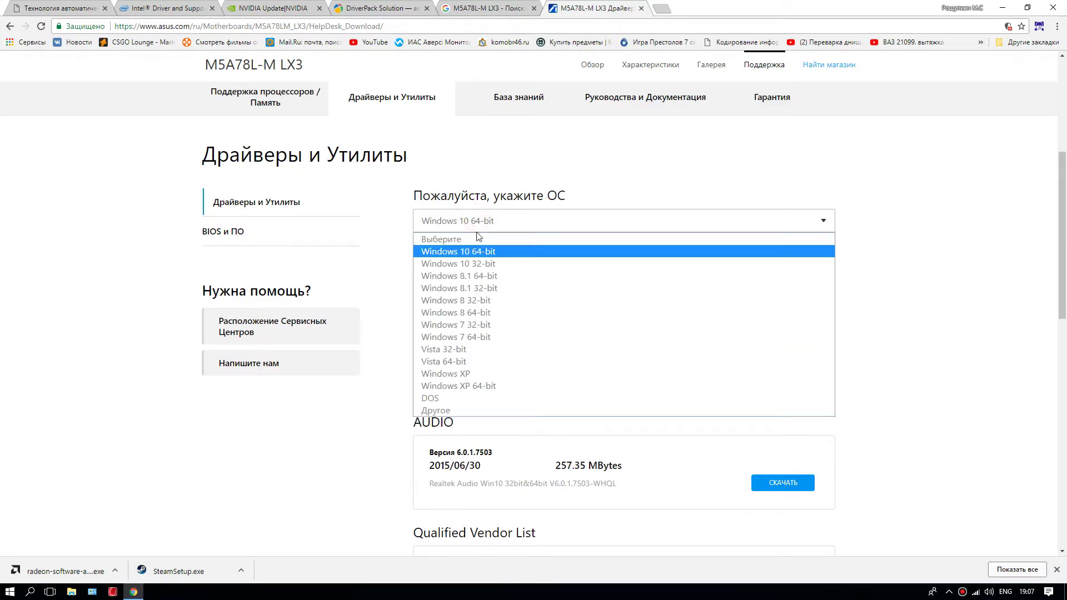
pyautogui.click(473, 338)
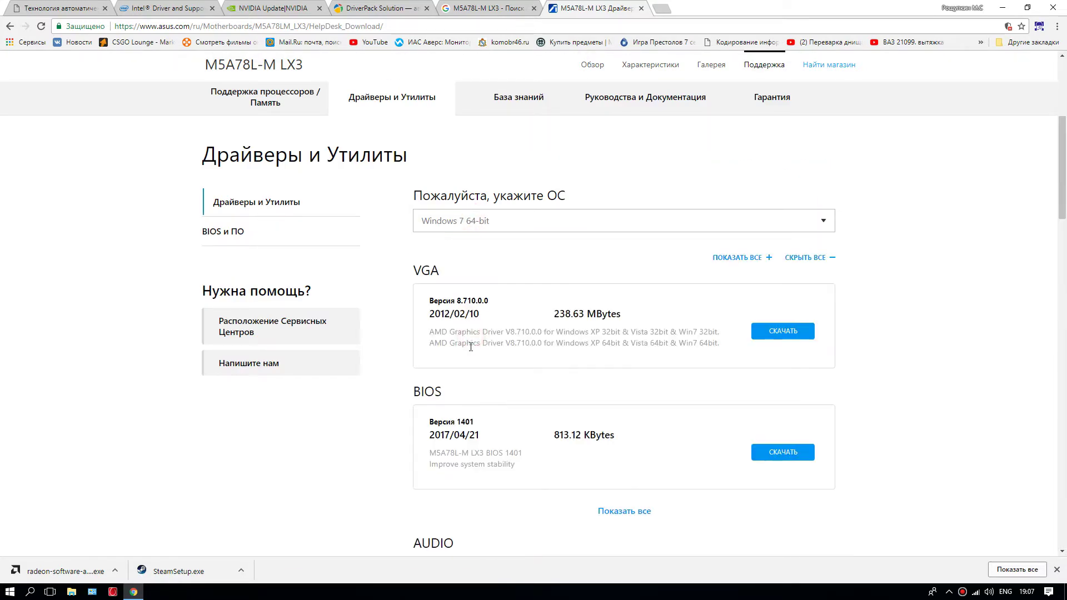
pyautogui.scroll(-1, 467, 337)
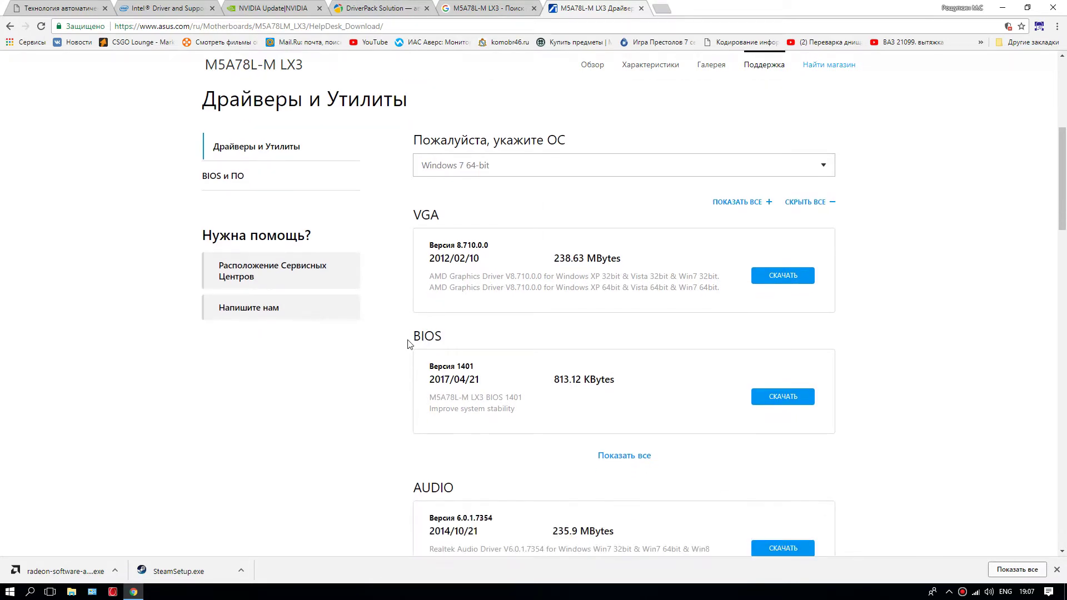
pyautogui.scroll(-2, 414, 344)
pyautogui.scroll(-6, 422, 350)
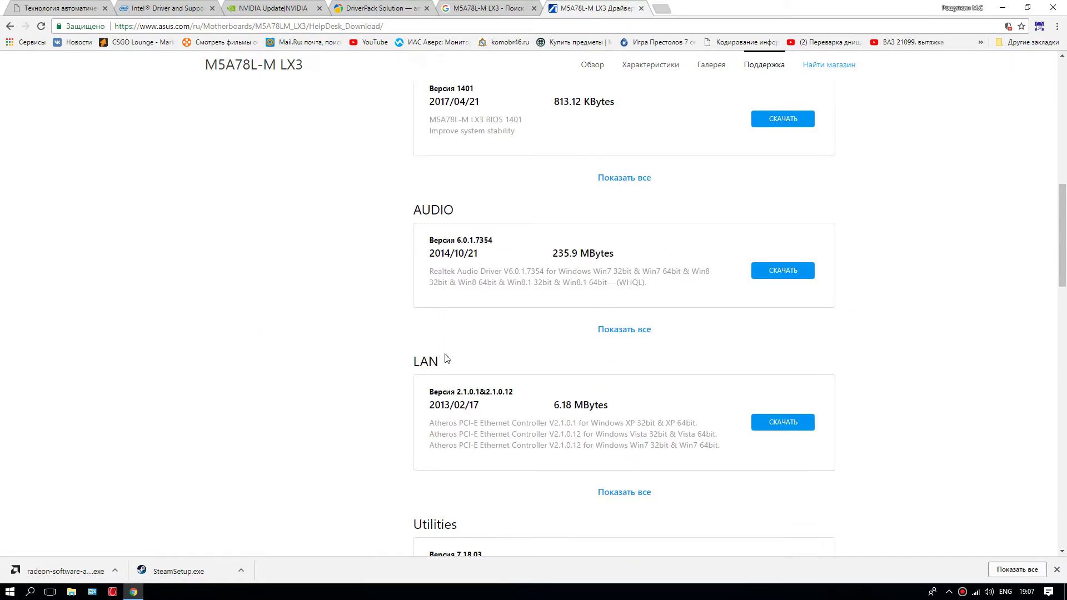
pyautogui.scroll(3, 445, 382)
pyautogui.scroll(2, 446, 382)
pyautogui.scroll(-7, 443, 369)
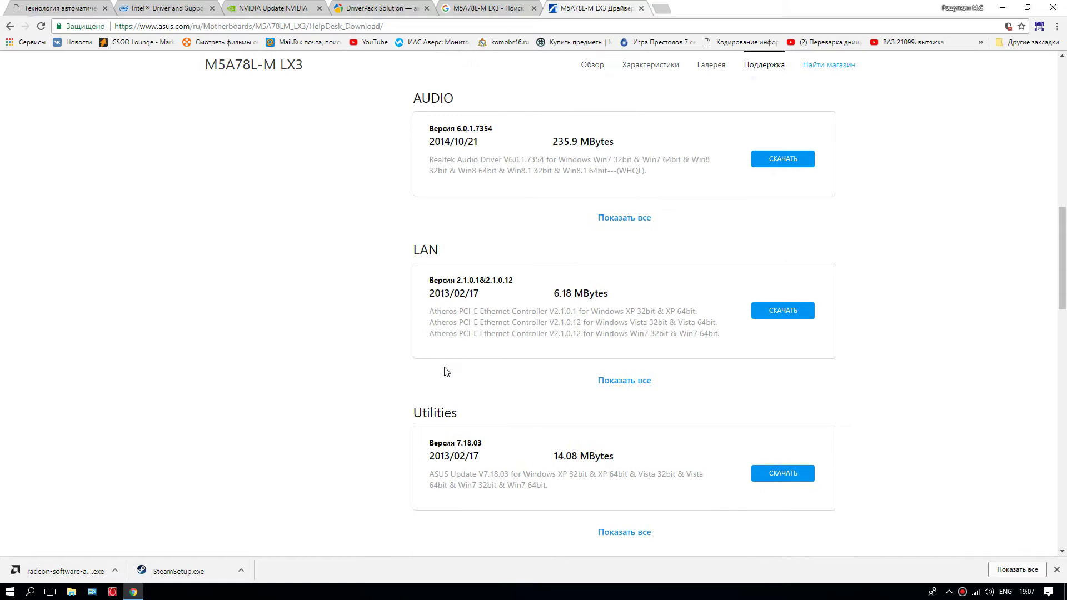
pyautogui.scroll(5, 382, 391)
pyautogui.scroll(-8, 493, 397)
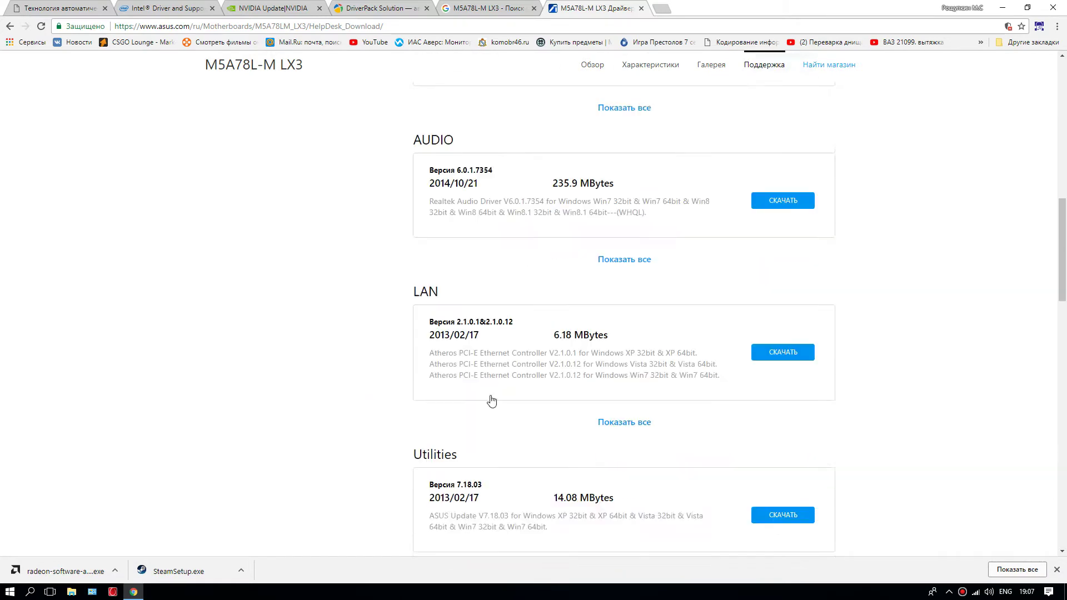
pyautogui.scroll(-4, 448, 380)
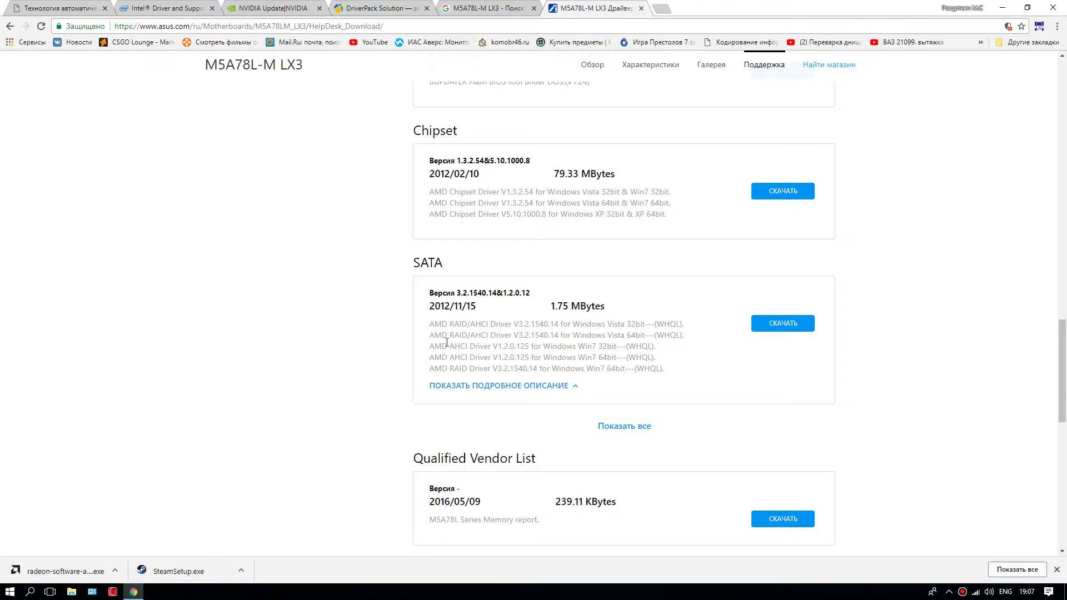
pyautogui.scroll(-6, 413, 388)
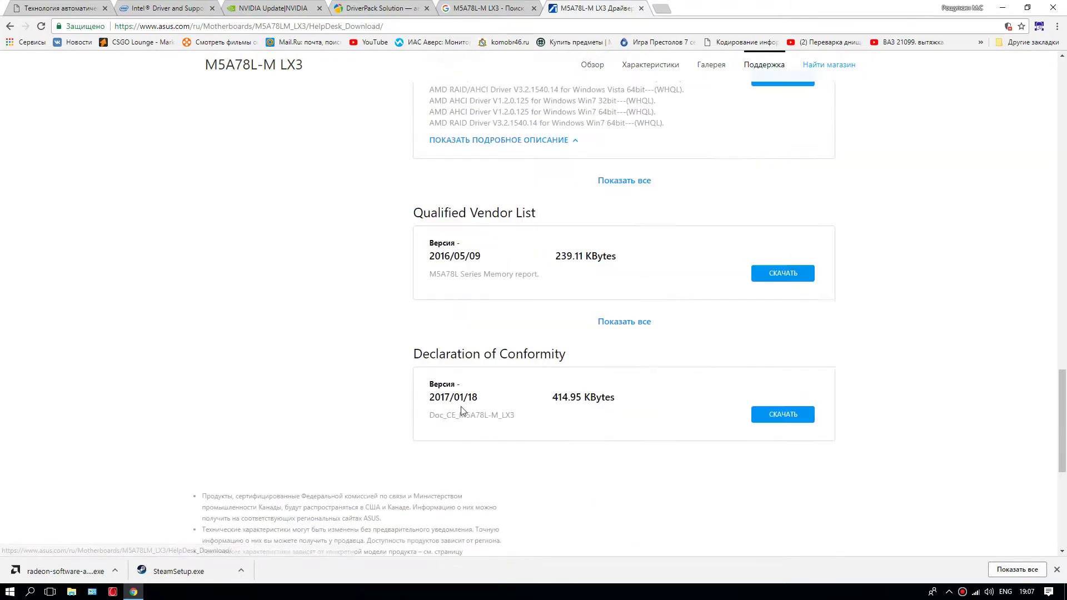
pyautogui.scroll(11, 481, 373)
pyautogui.scroll(15, 481, 374)
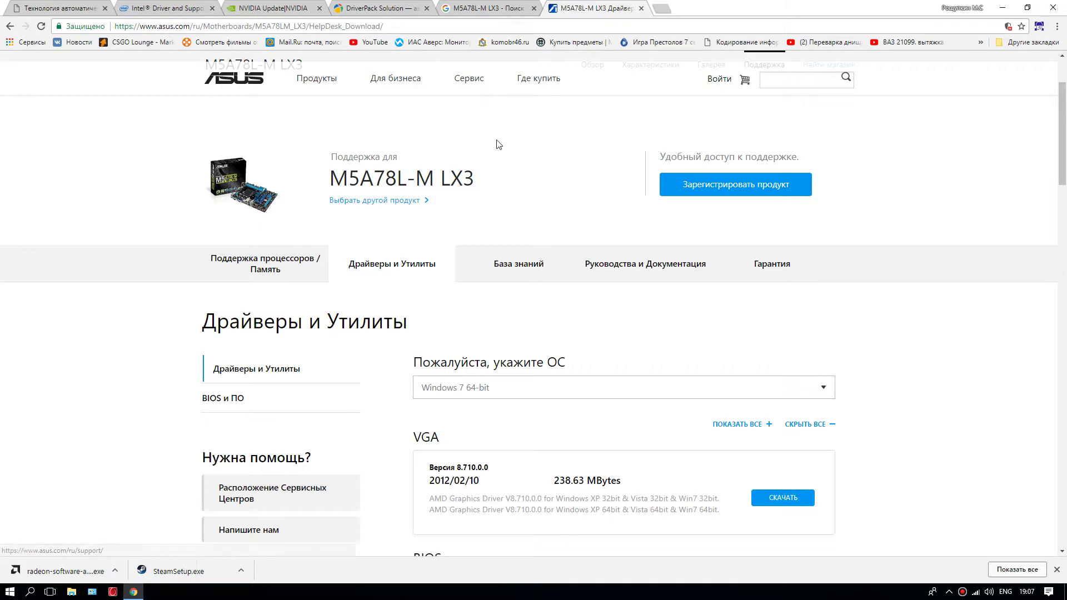
# Close the ASUS support page and the Google results, leaving the DriverPack Solution page in view.
pyautogui.click(642, 9)
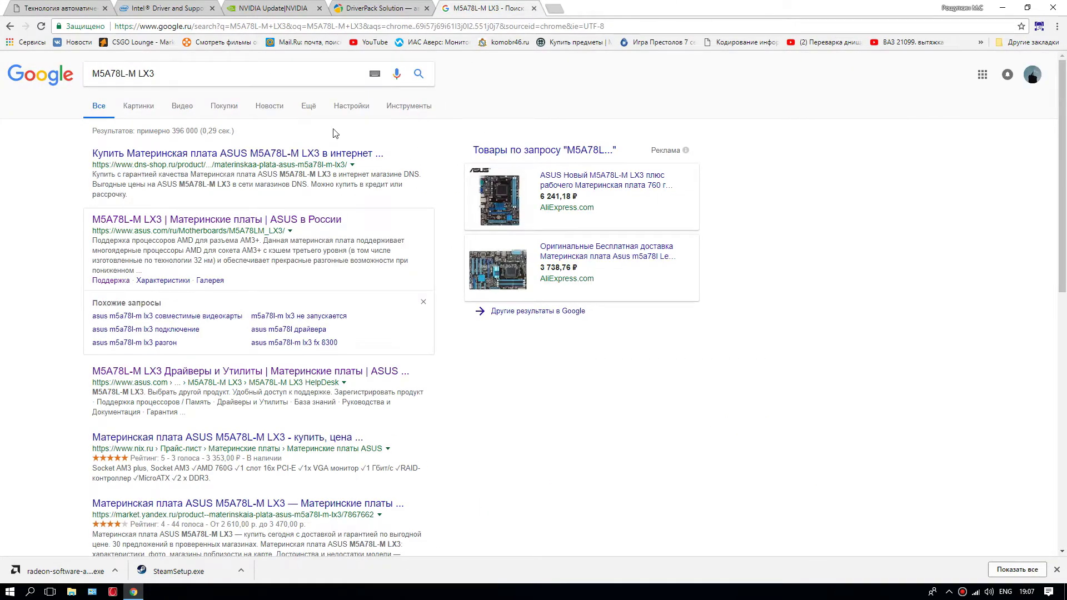
pyautogui.click(376, 7)
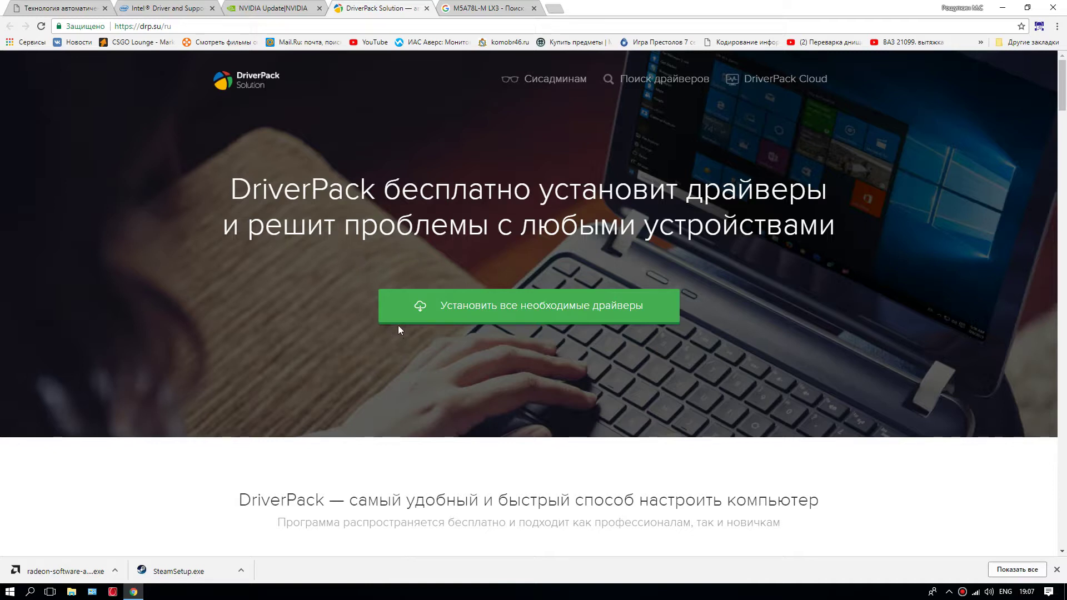
pyautogui.click(534, 9)
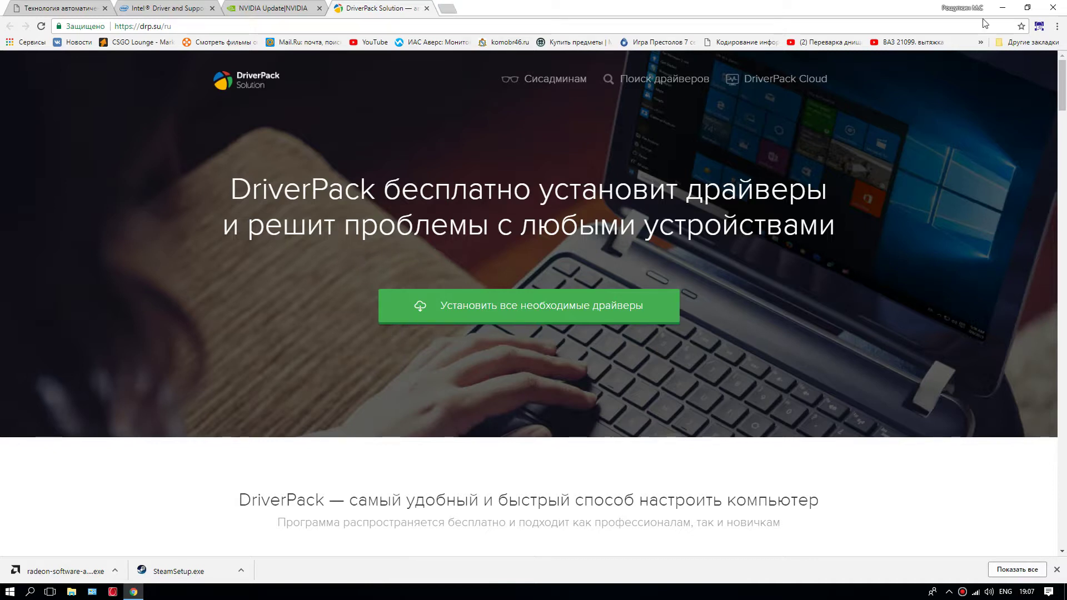
pyautogui.click(1001, 8)
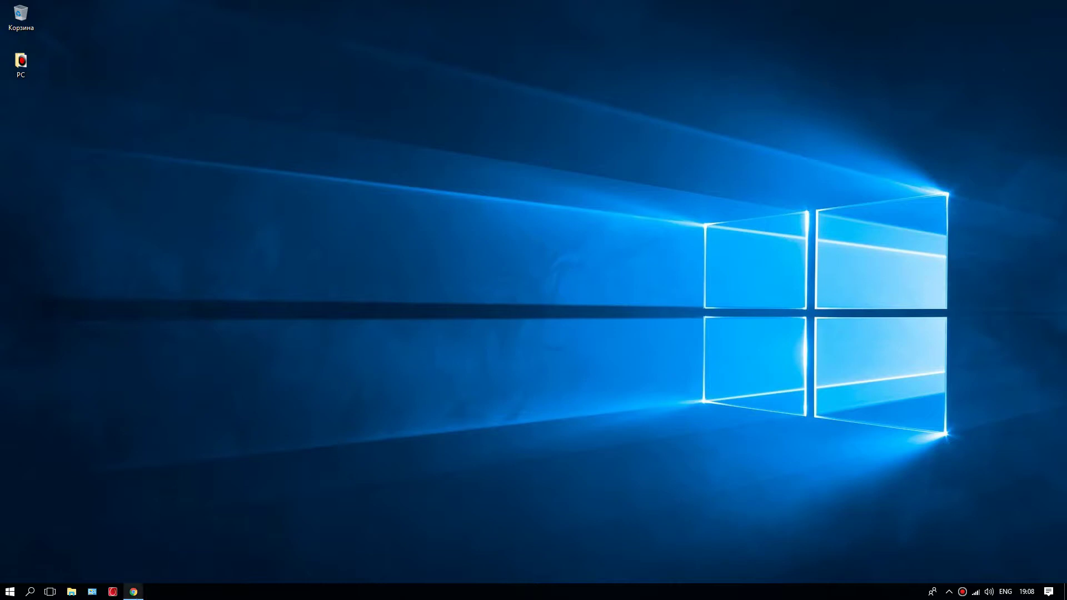
pyautogui.click(134, 593)
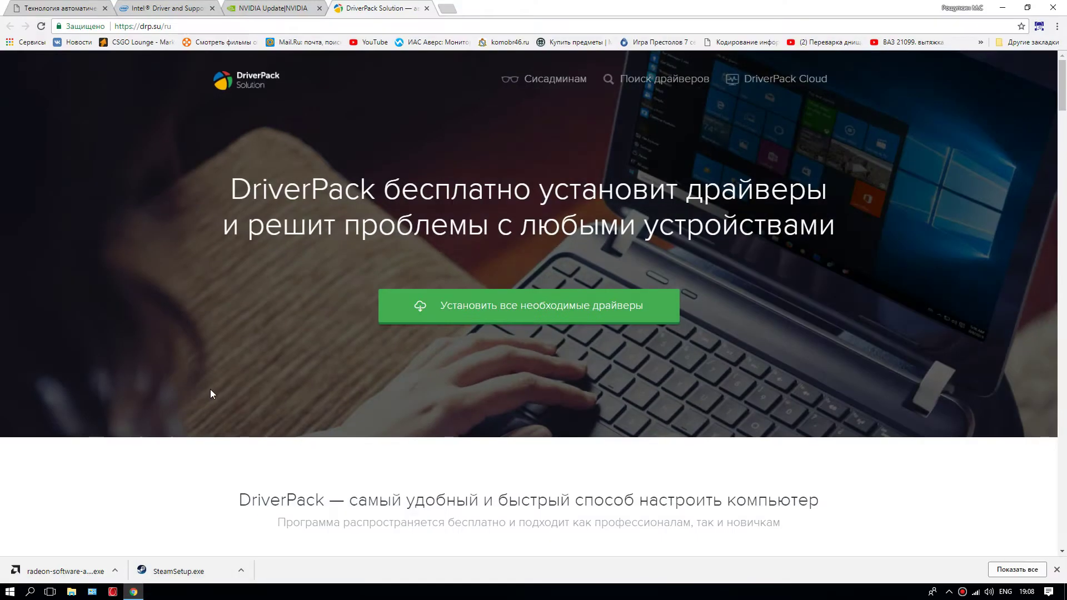
# Review the AMD Driver Autodetect download page, including its heading and the tool's download entry.
pyautogui.click(33, 7)
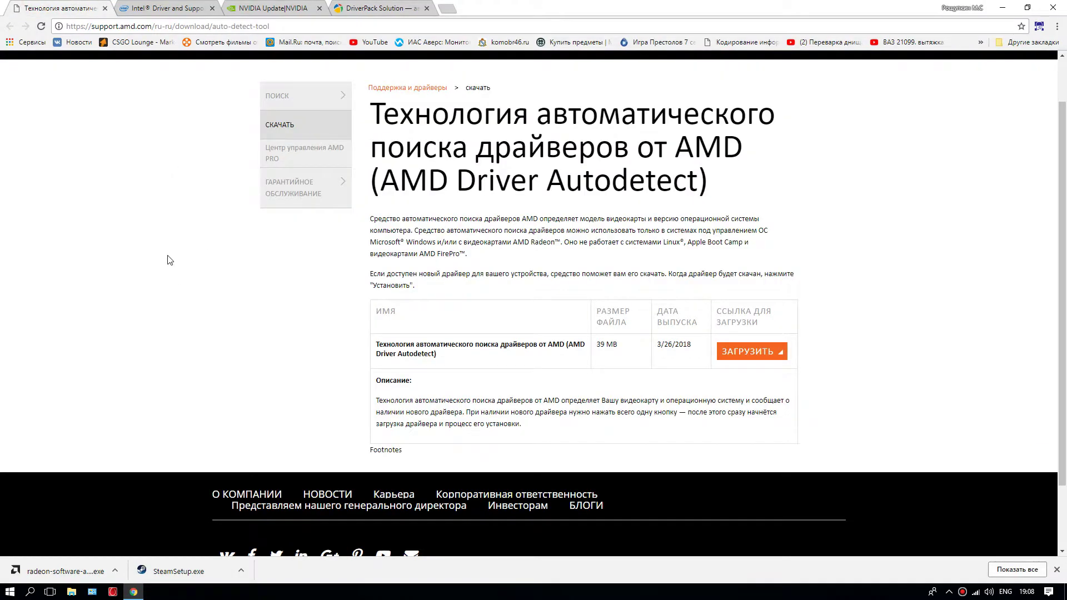
pyautogui.scroll(1, 257, 308)
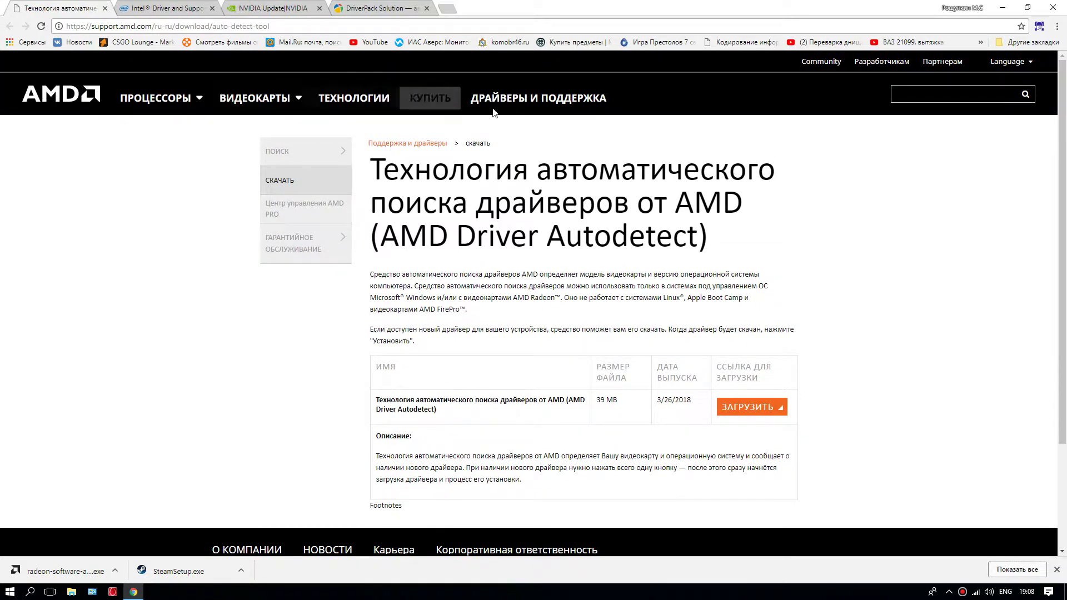
pyautogui.moveTo(384, 167); pyautogui.dragTo(785, 240)
pyautogui.click(785, 241)
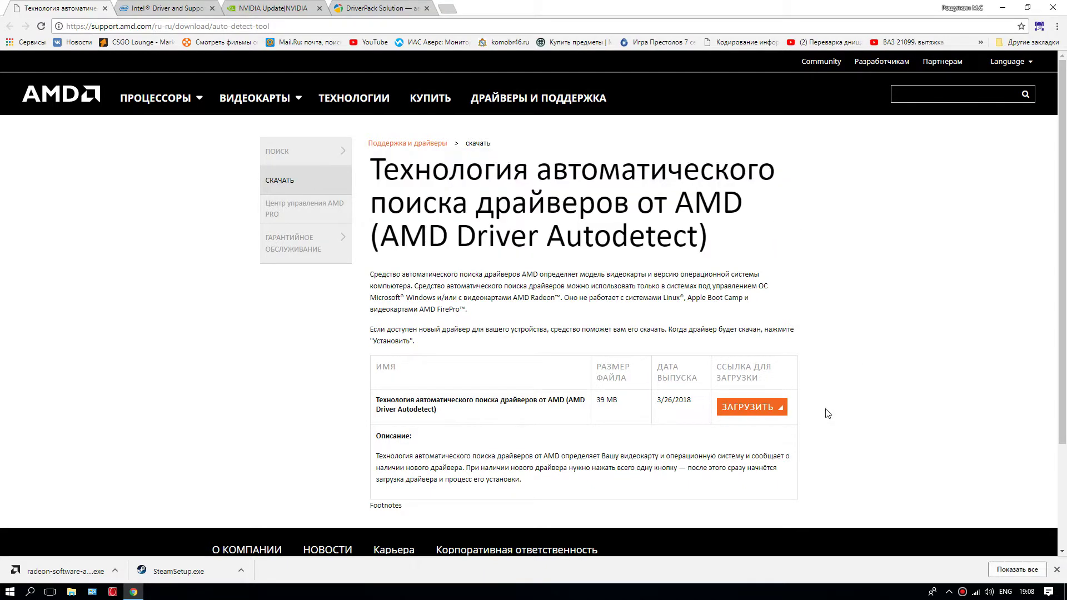
# Review the Intel Driver & Support Assistant page and the NVIDIA Update page.
pyautogui.click(152, 8)
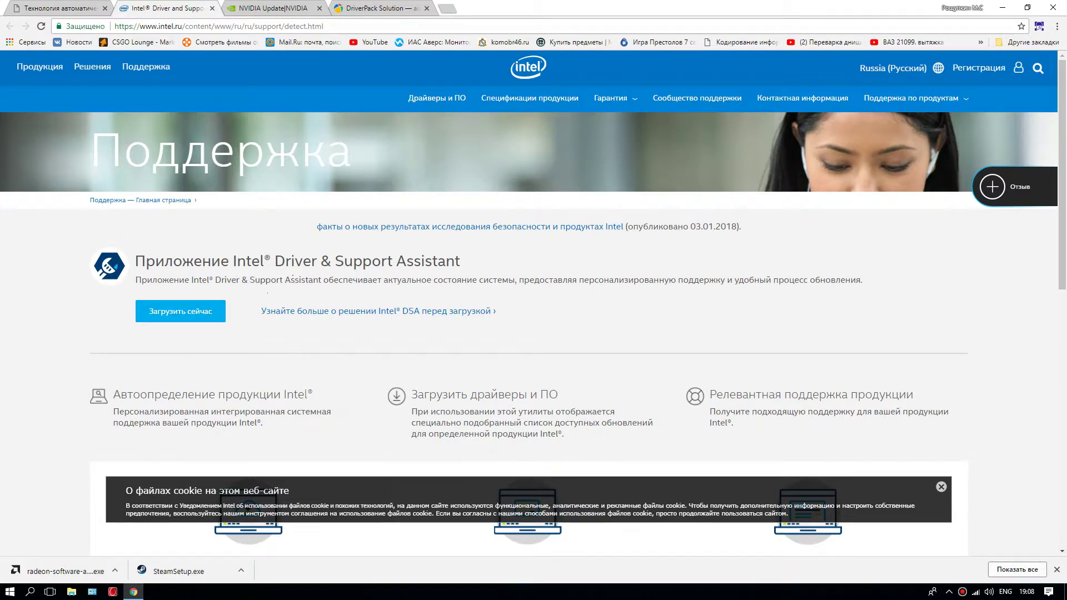
pyautogui.click(270, 8)
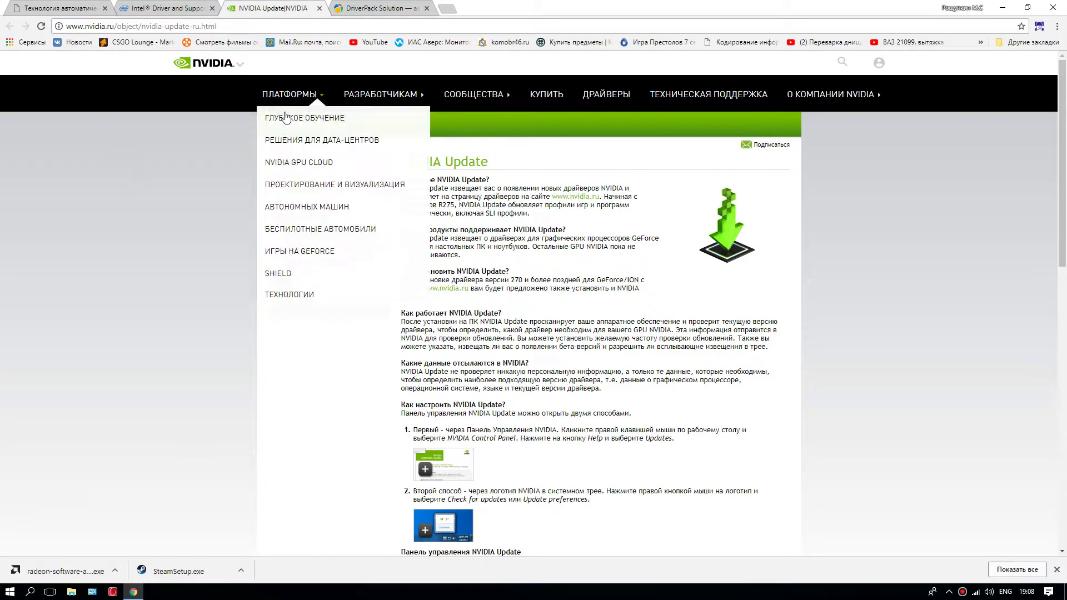
pyautogui.scroll(-1, 537, 342)
pyautogui.scroll(1, 537, 342)
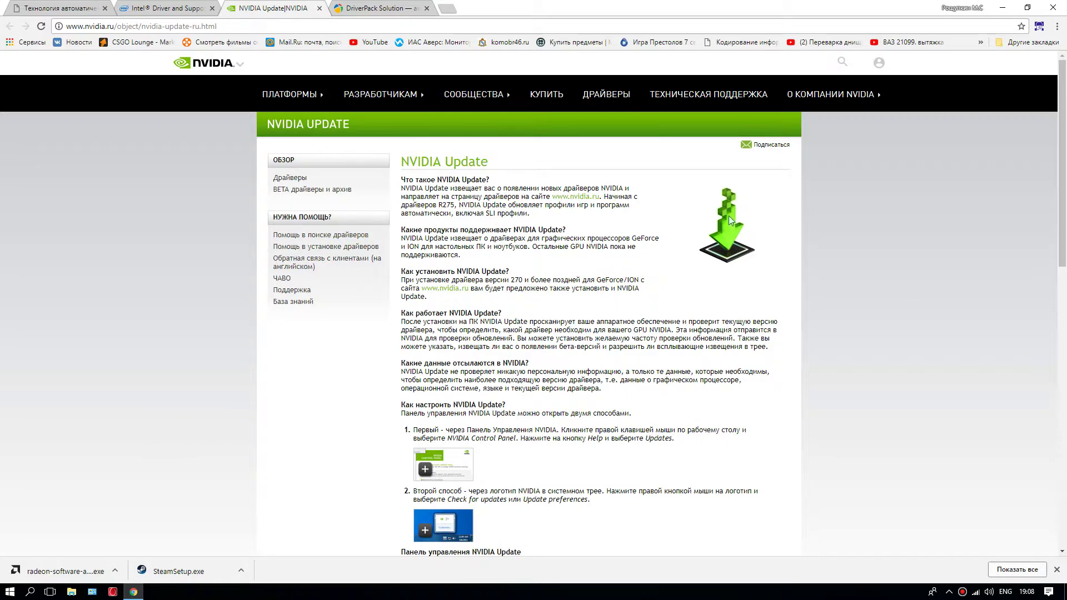
# Examine the DriverPack Solution page, including its option to install all required drivers and the program's description.
pyautogui.click(371, 8)
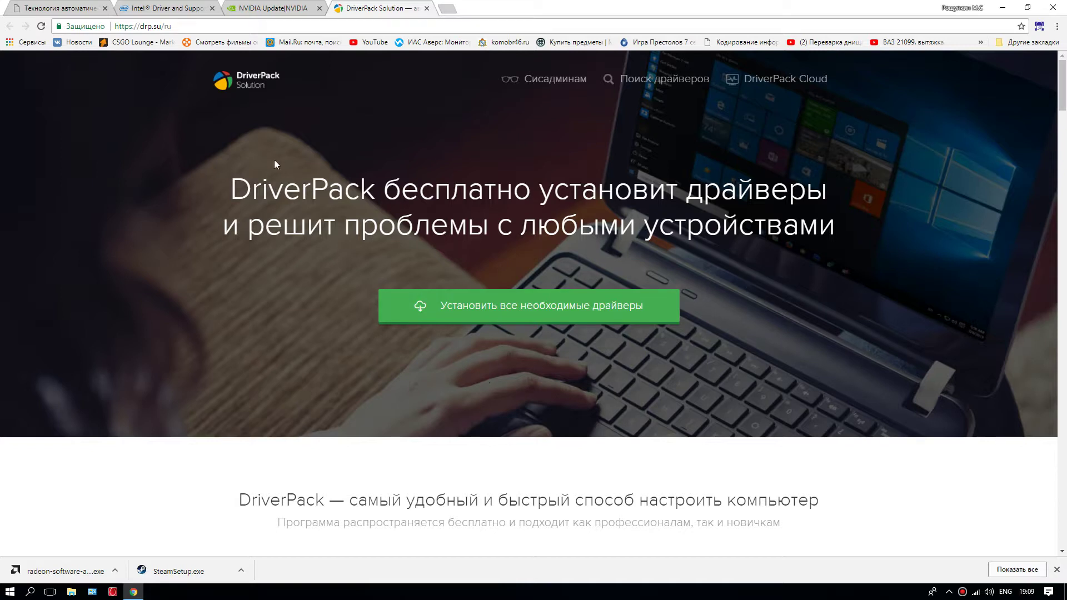
pyautogui.scroll(-3, 361, 250)
pyautogui.scroll(3, 417, 305)
pyautogui.scroll(-2, 346, 399)
pyautogui.scroll(2, 459, 388)
pyautogui.scroll(-1, 270, 225)
pyautogui.scroll(1, 246, 239)
pyautogui.scroll(-5, 264, 220)
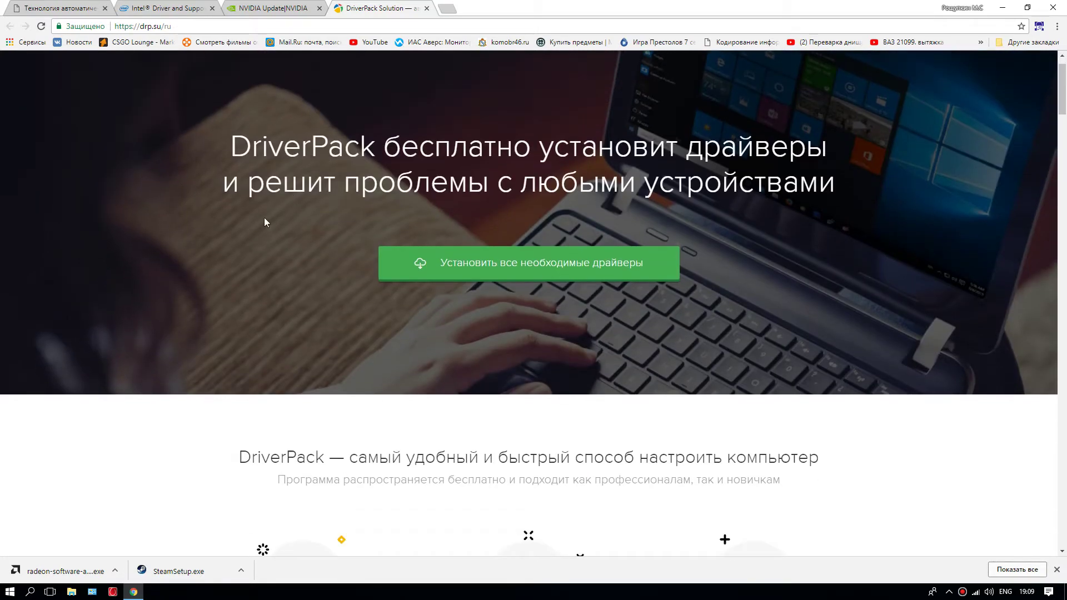
pyautogui.scroll(5, 241, 240)
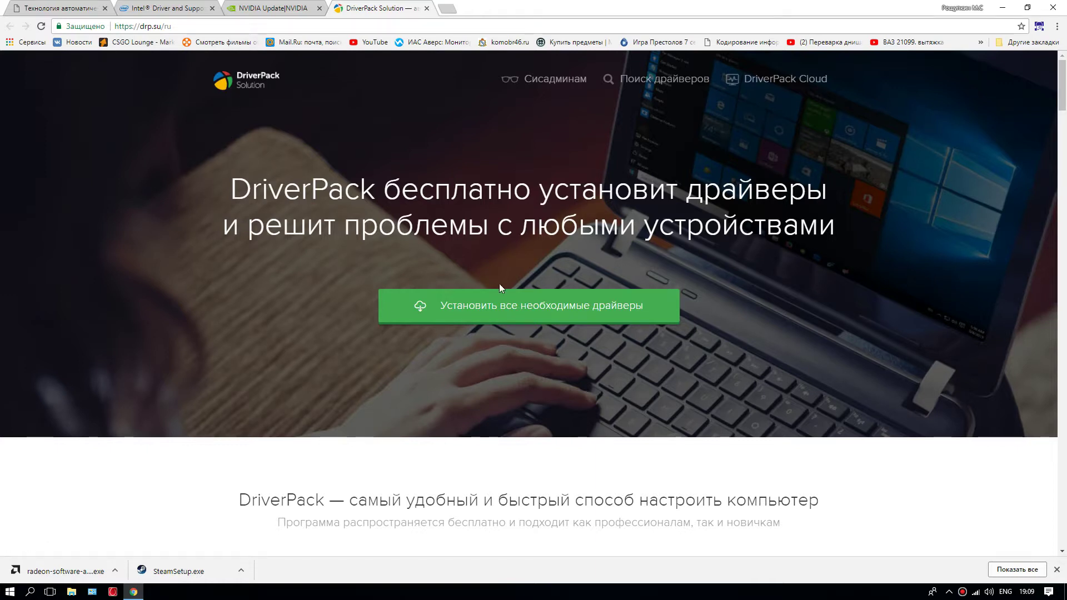
pyautogui.scroll(-4, 425, 319)
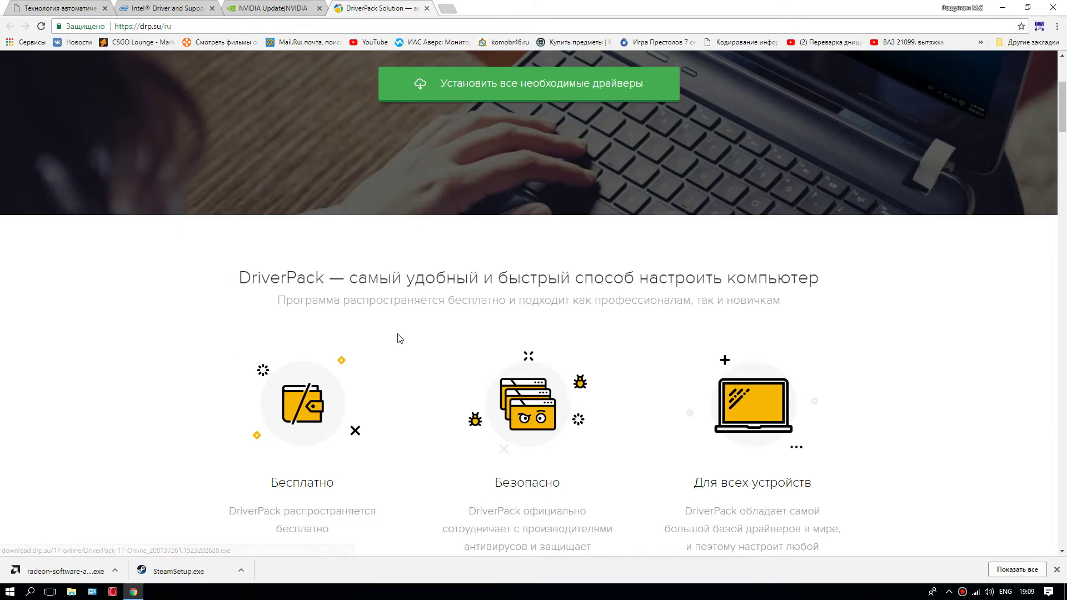
pyautogui.scroll(3, 401, 335)
pyautogui.click(519, 312)
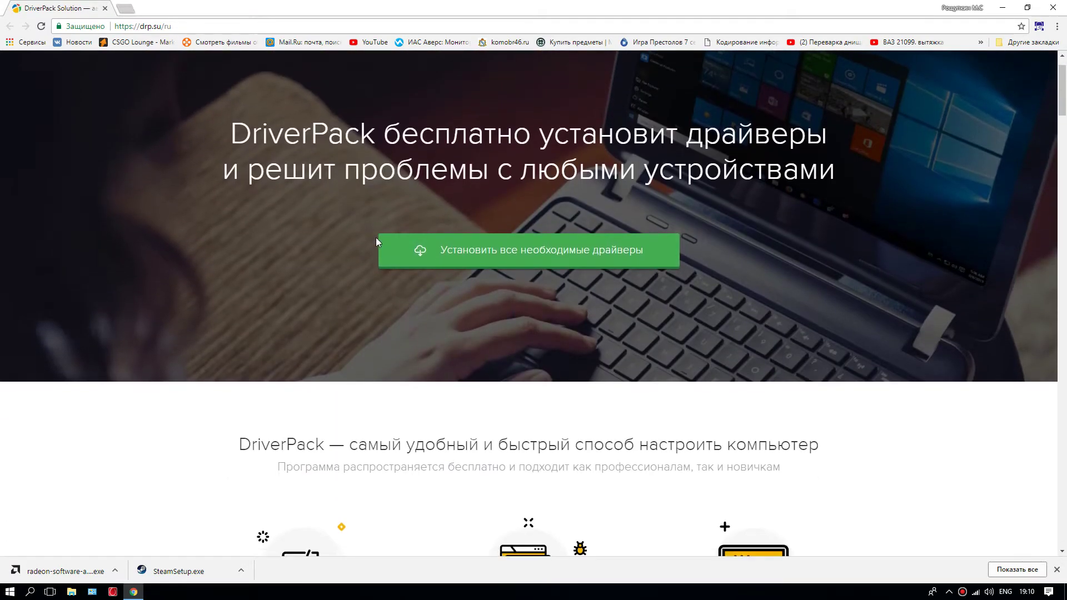
# Download the DriverPack installer that installs all required drivers and run it from the Downloads folder.
pyautogui.click(423, 251)
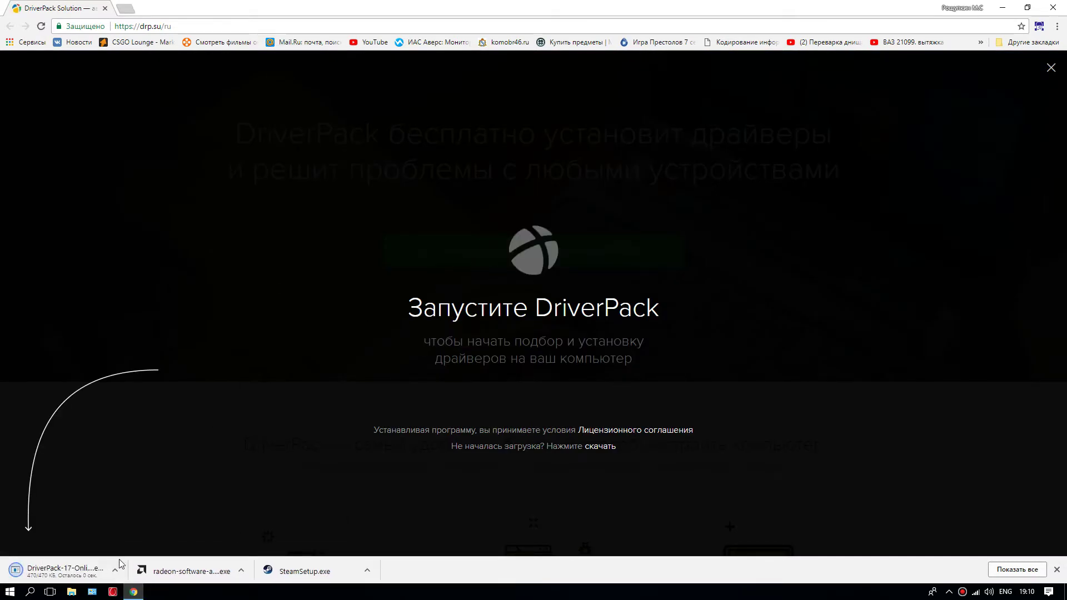
pyautogui.click(116, 572)
pyautogui.click(148, 536)
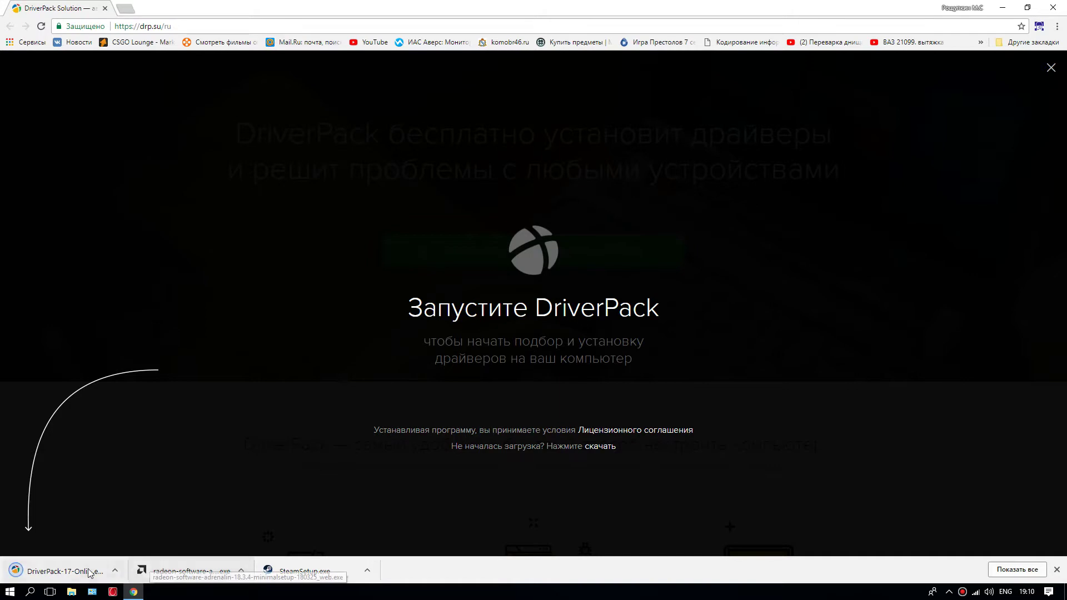
pyautogui.click(115, 571)
pyautogui.click(147, 535)
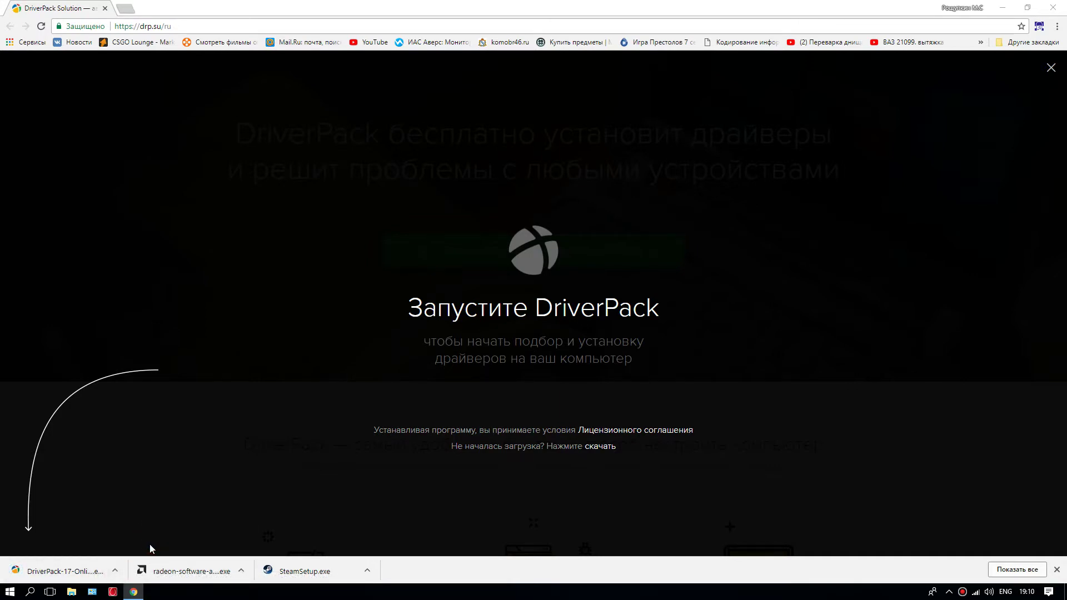
pyautogui.click(1005, 9)
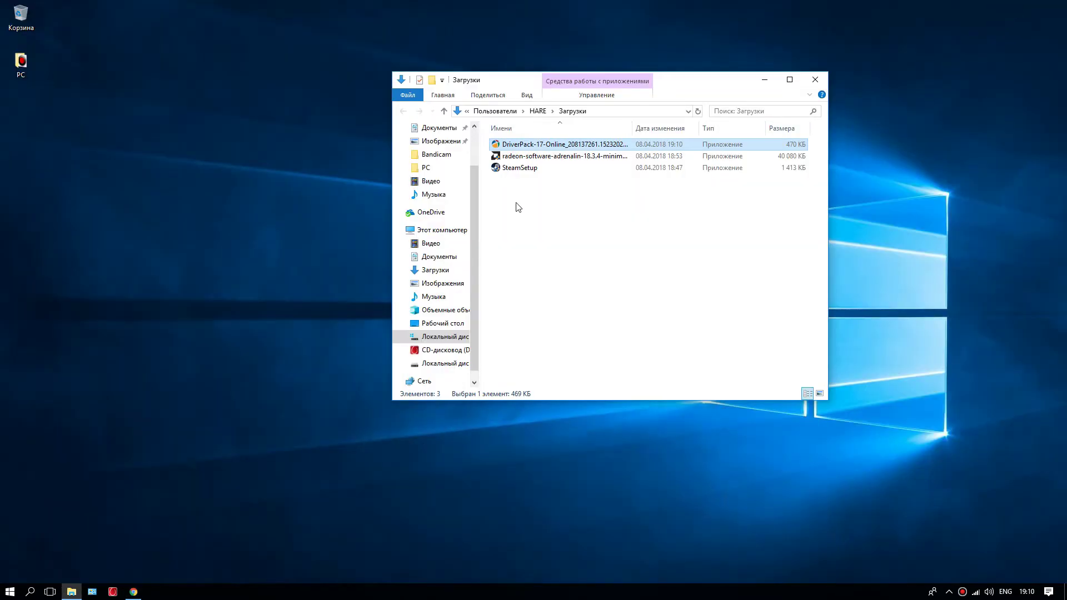
pyautogui.doubleClick(514, 146)
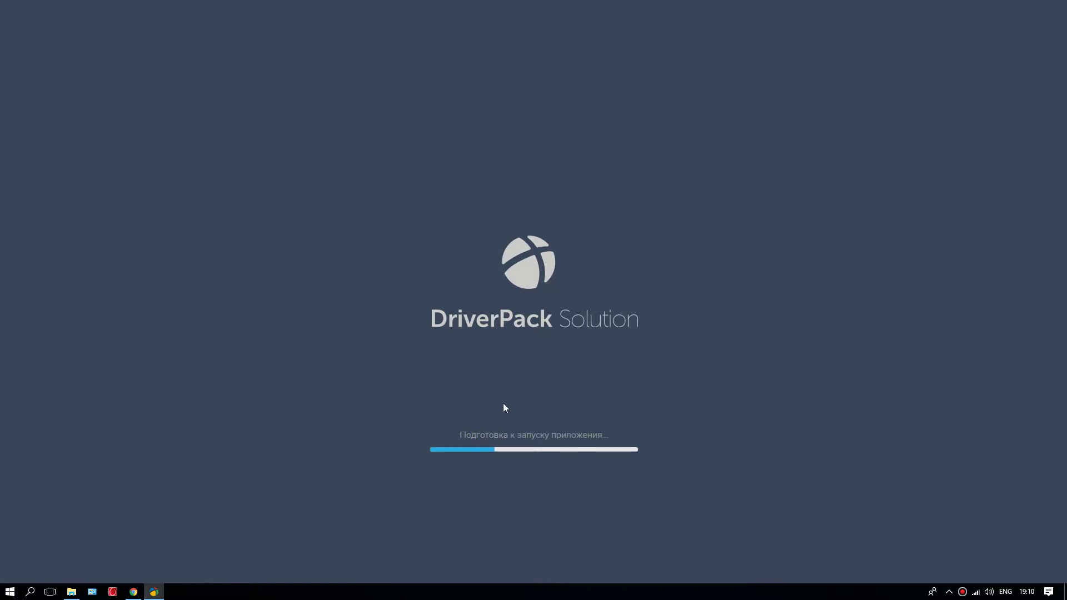
# Close the browser and the Downloads folder window, leaving only DriverPack Solution open.
pyautogui.click(133, 593)
pyautogui.click(1054, 8)
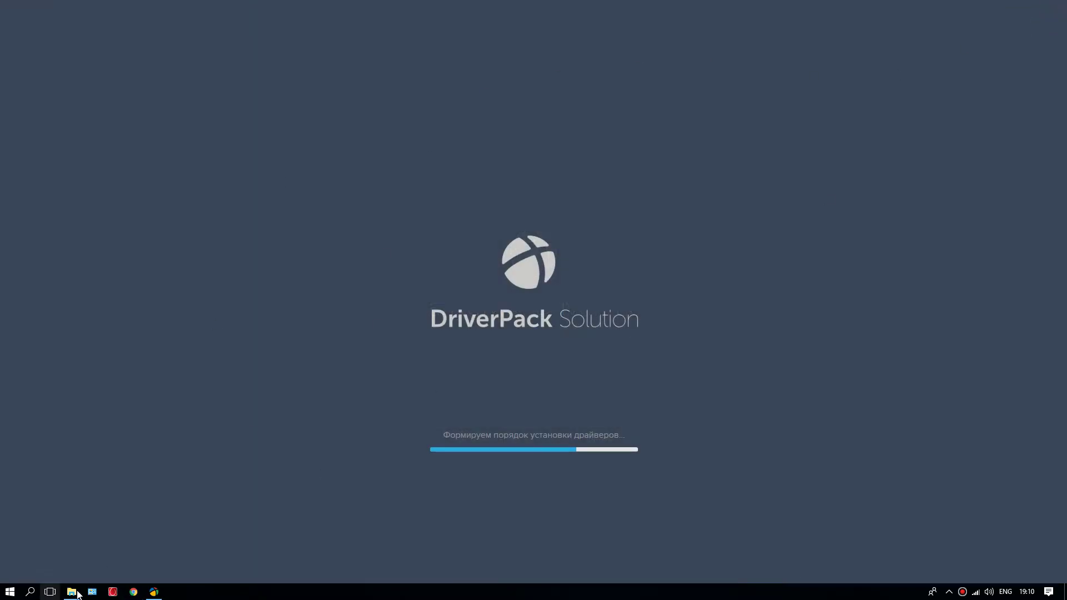
pyautogui.click(71, 592)
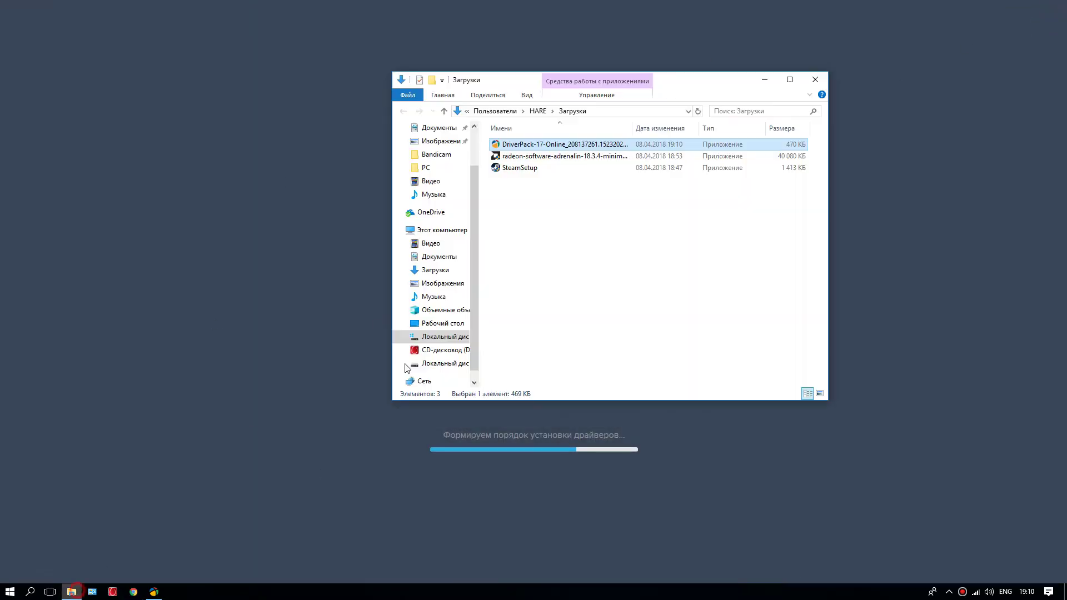
pyautogui.click(815, 81)
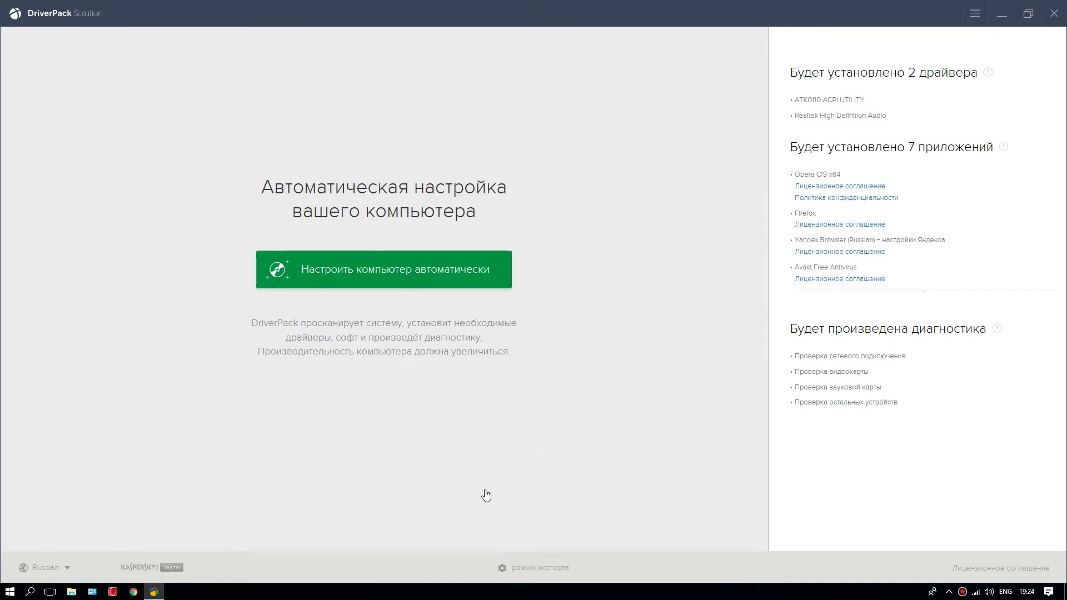
# Switch DriverPack to expert mode and review the drivers, updates and driver utilities offered for this computer.
pyautogui.click(532, 567)
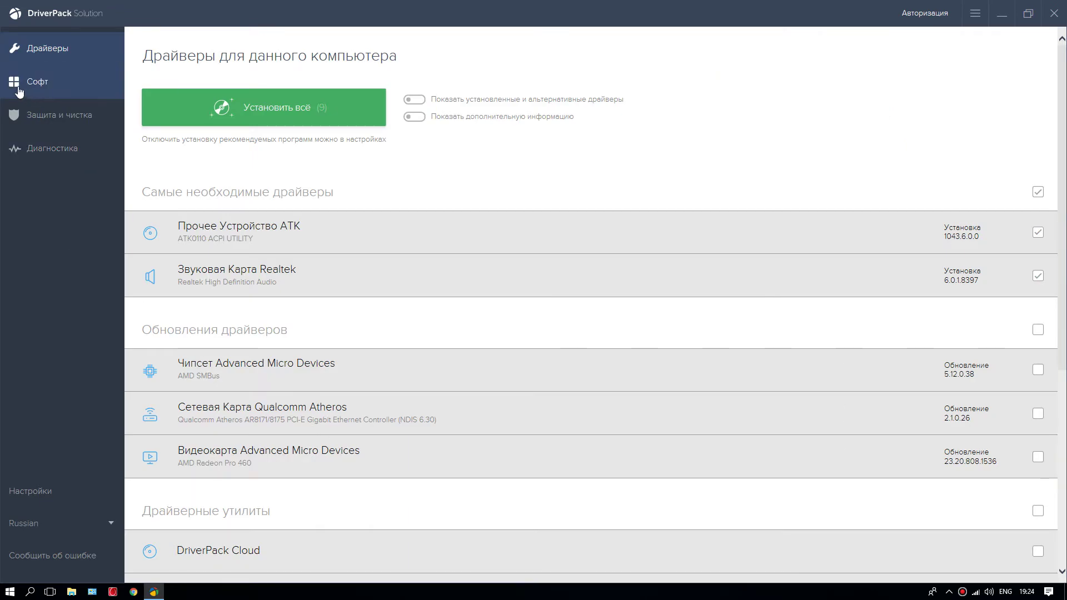
pyautogui.scroll(-6, 556, 378)
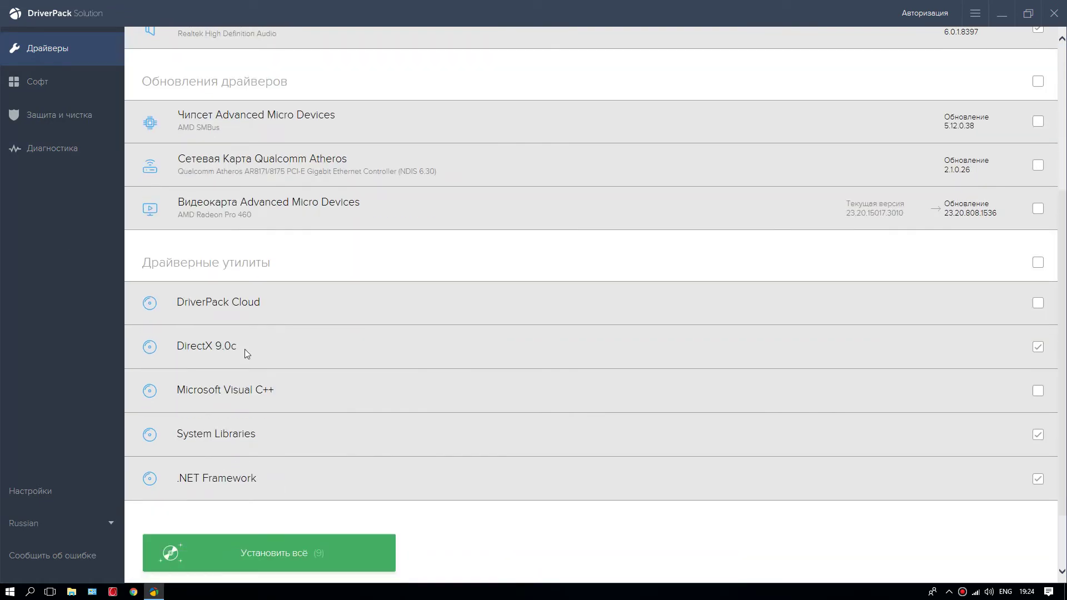
pyautogui.scroll(5, 112, 289)
pyautogui.scroll(1, 92, 210)
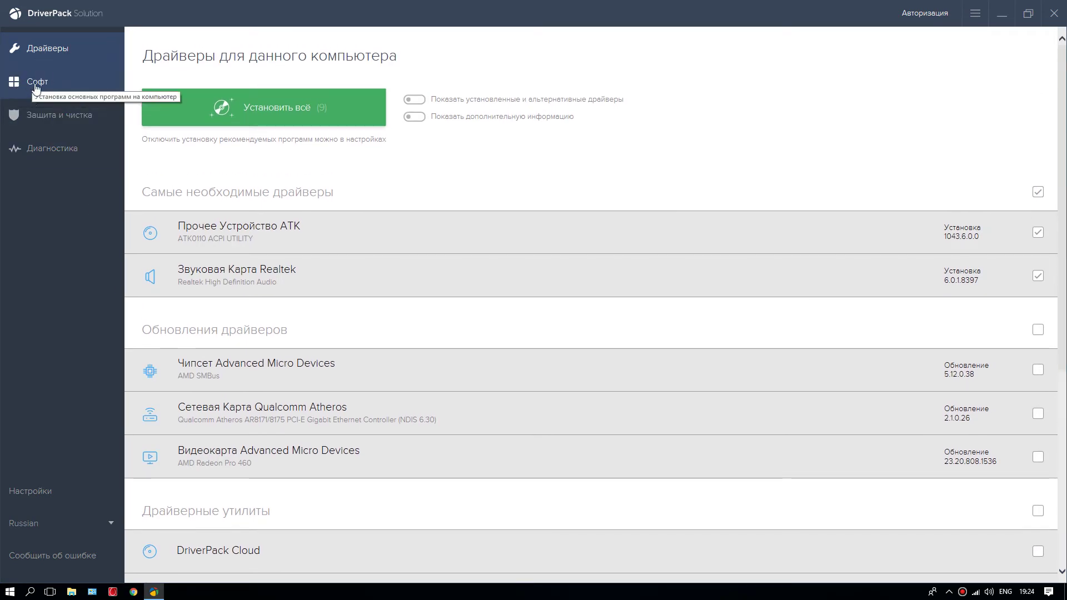
# Deselect Opera, Firefox, Yandex.Browser and Avast Free Antivirus among the recommended software.
pyautogui.click(31, 84)
pyautogui.click(156, 332)
pyautogui.click(154, 381)
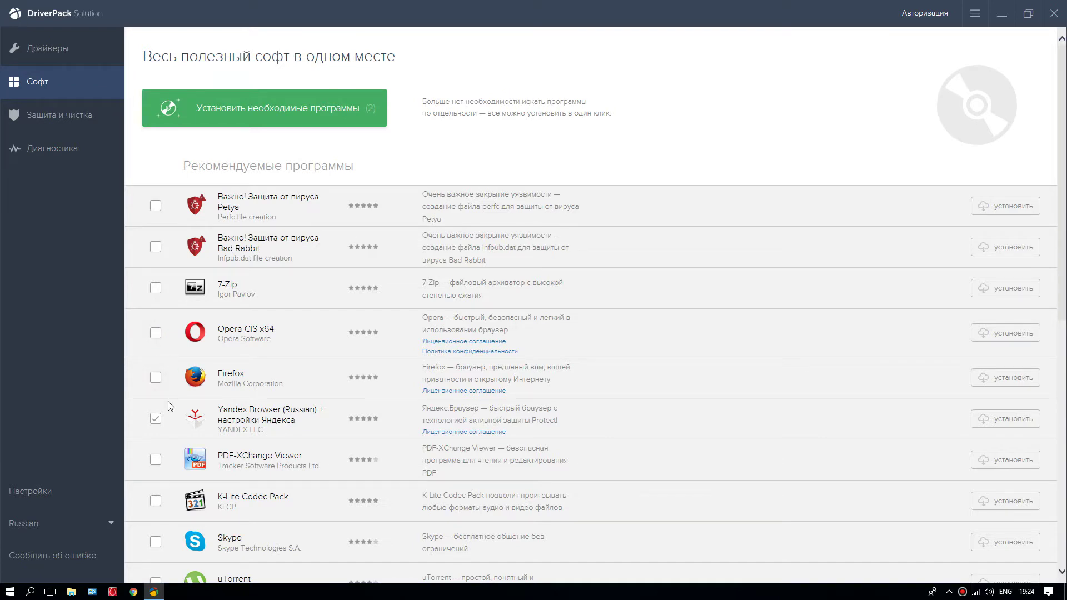
pyautogui.scroll(-1, 168, 401)
pyautogui.click(156, 337)
pyautogui.scroll(-5, 160, 384)
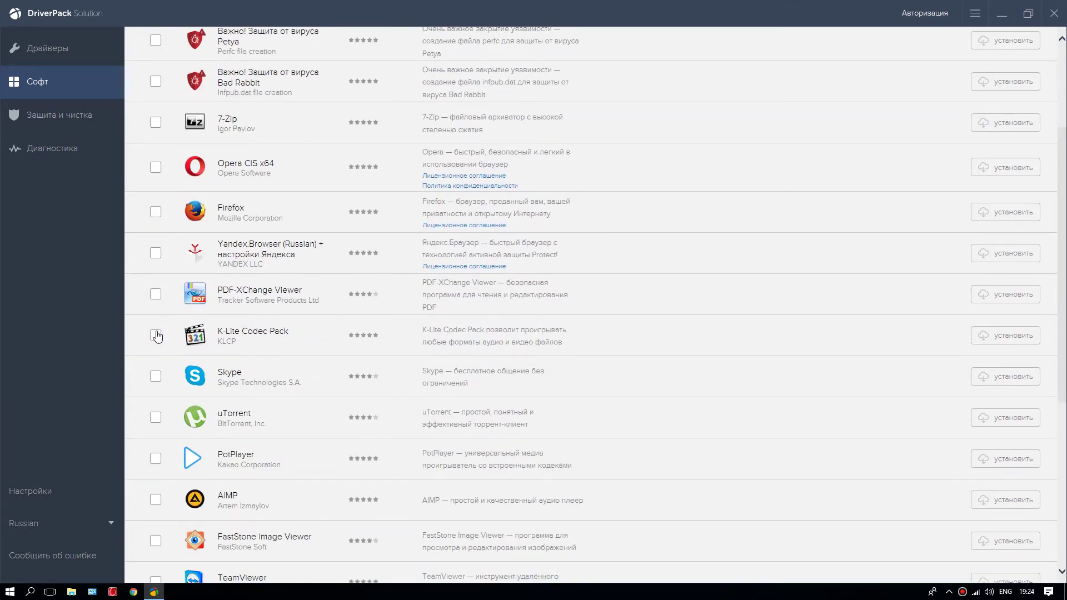
pyautogui.click(156, 386)
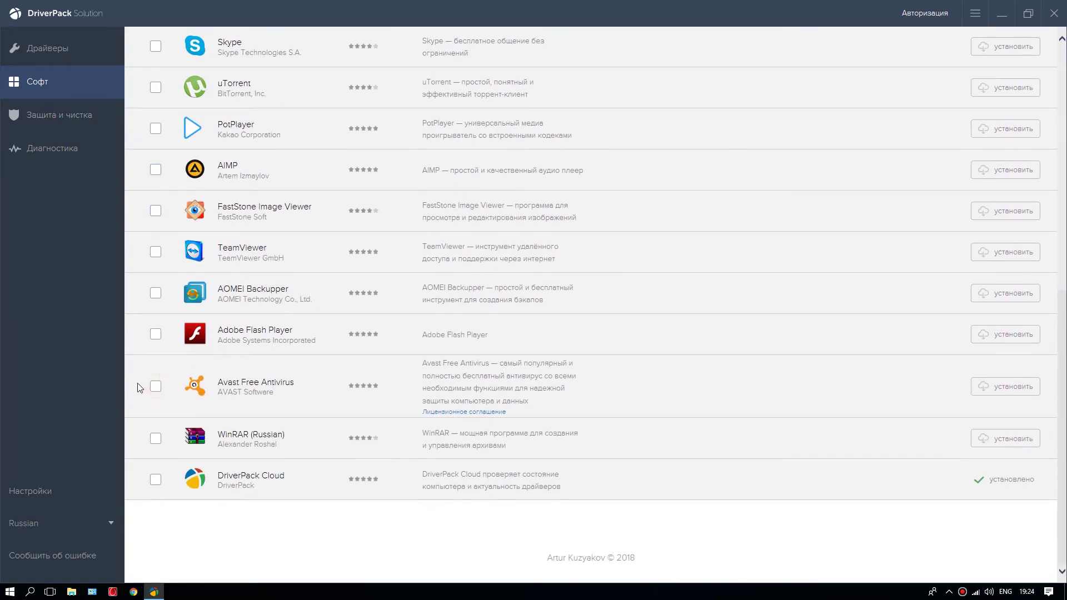
pyautogui.scroll(6, 158, 389)
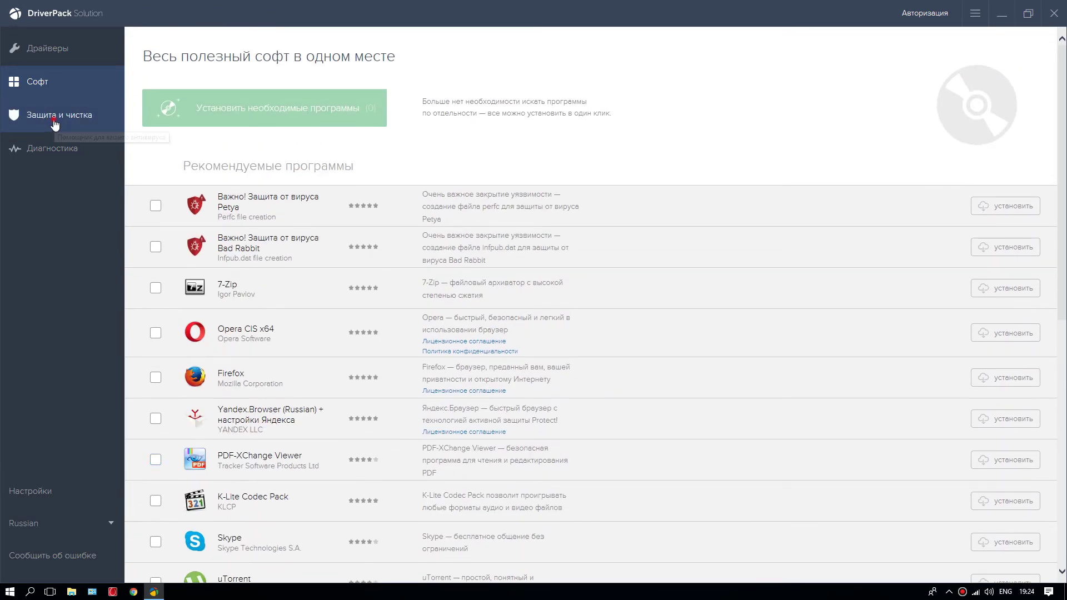
# Deselect the three preselected programs in the protection and cleanup section.
pyautogui.click(55, 124)
pyautogui.click(154, 414)
pyautogui.click(155, 454)
pyautogui.click(155, 506)
# Examine the computer diagnostics report, including the operating system properties.
pyautogui.click(57, 156)
pyautogui.scroll(-6, 274, 273)
pyautogui.scroll(-20, 274, 285)
pyautogui.scroll(7, 244, 333)
pyautogui.scroll(15, 215, 353)
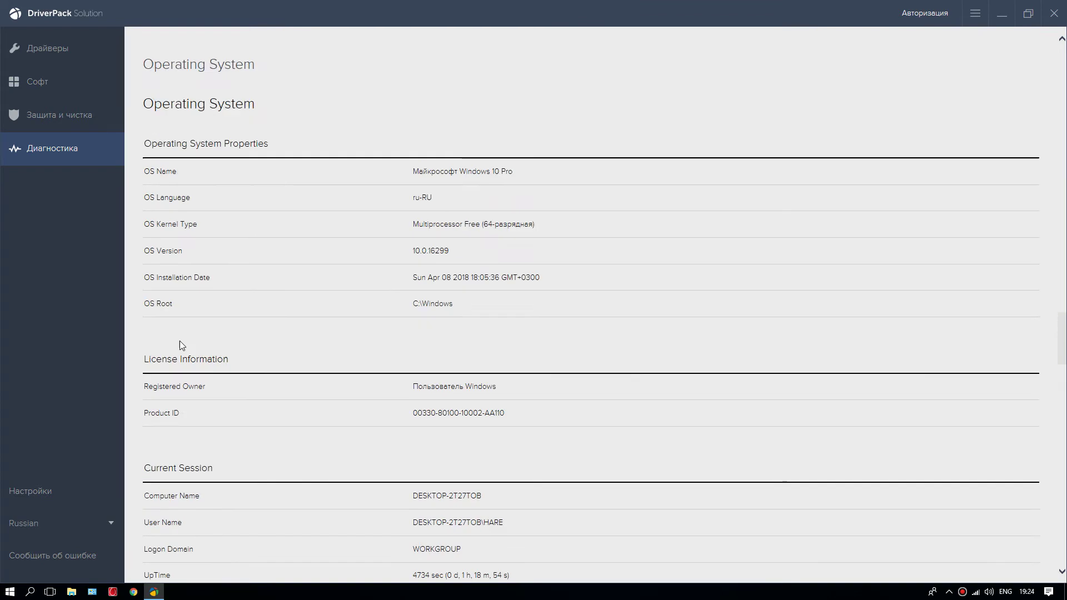
pyautogui.scroll(7, 179, 341)
# Return to the driver list and deselect the DirectX 9.0c and .NET Framework utilities.
pyautogui.click(31, 55)
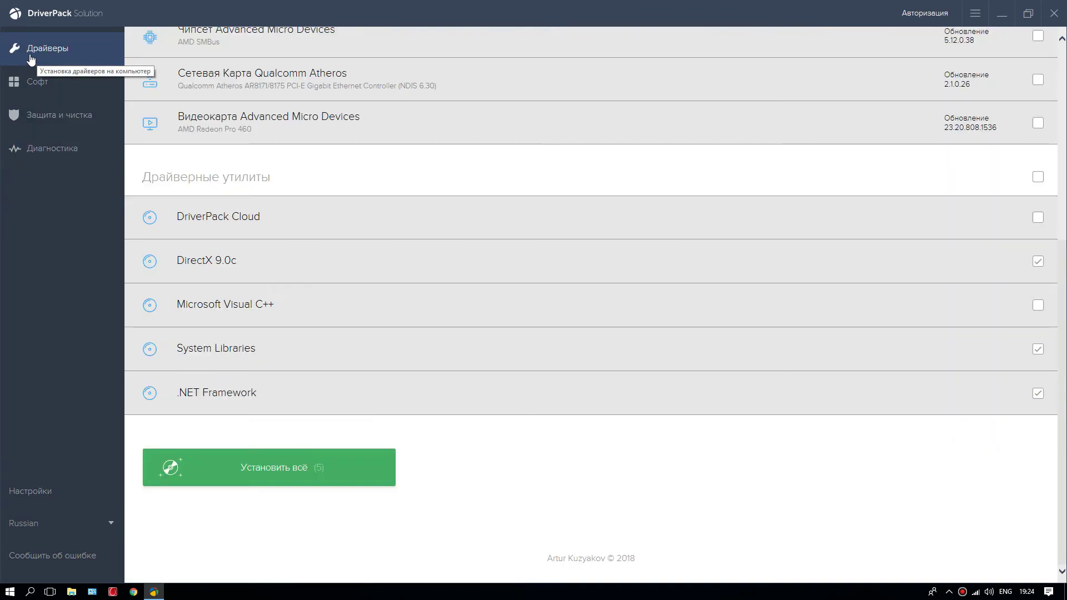
pyautogui.scroll(3, 266, 319)
pyautogui.scroll(-2, 278, 344)
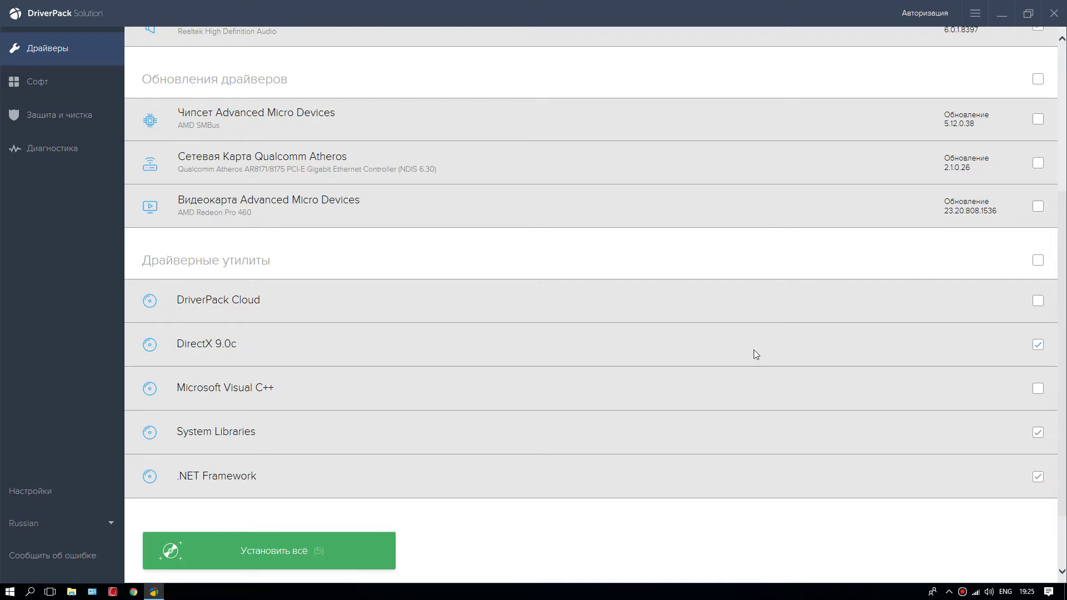
pyautogui.click(1038, 346)
pyautogui.click(1036, 477)
pyautogui.scroll(5, 364, 300)
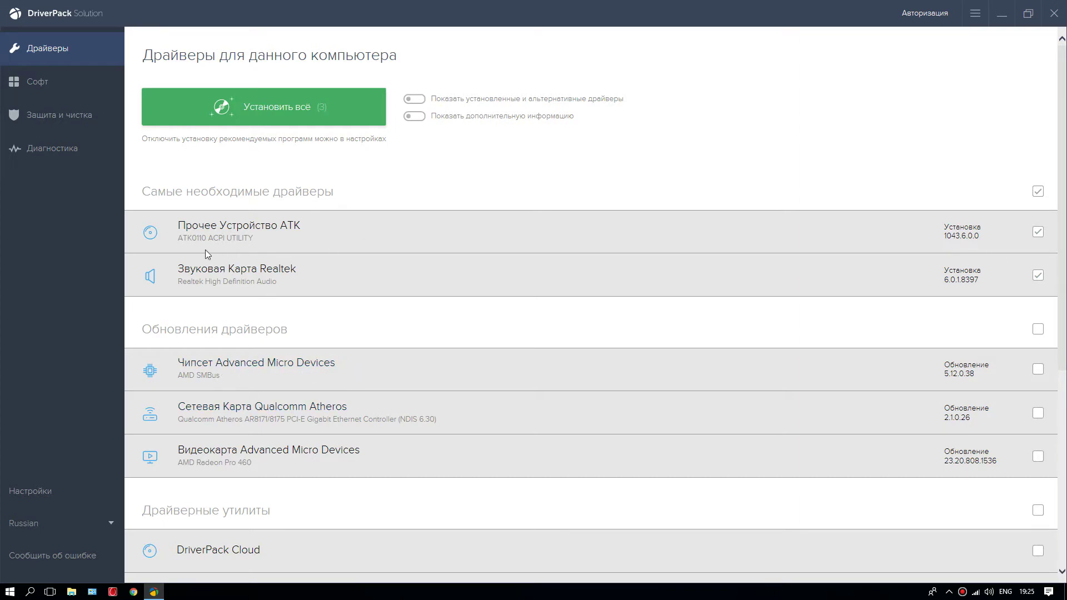
# Expand the ATK device's driver details and select the AMD chipset, Qualcomm Atheros network and AMD Radeon Pro 460 updates.
pyautogui.click(309, 230)
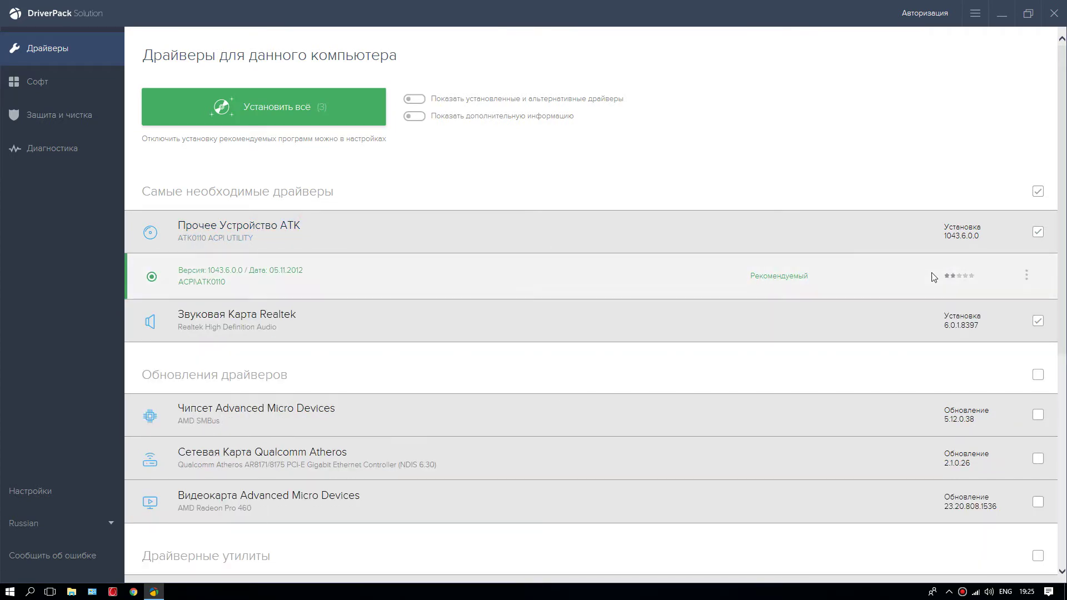
pyautogui.scroll(-2, 727, 387)
pyautogui.click(1038, 332)
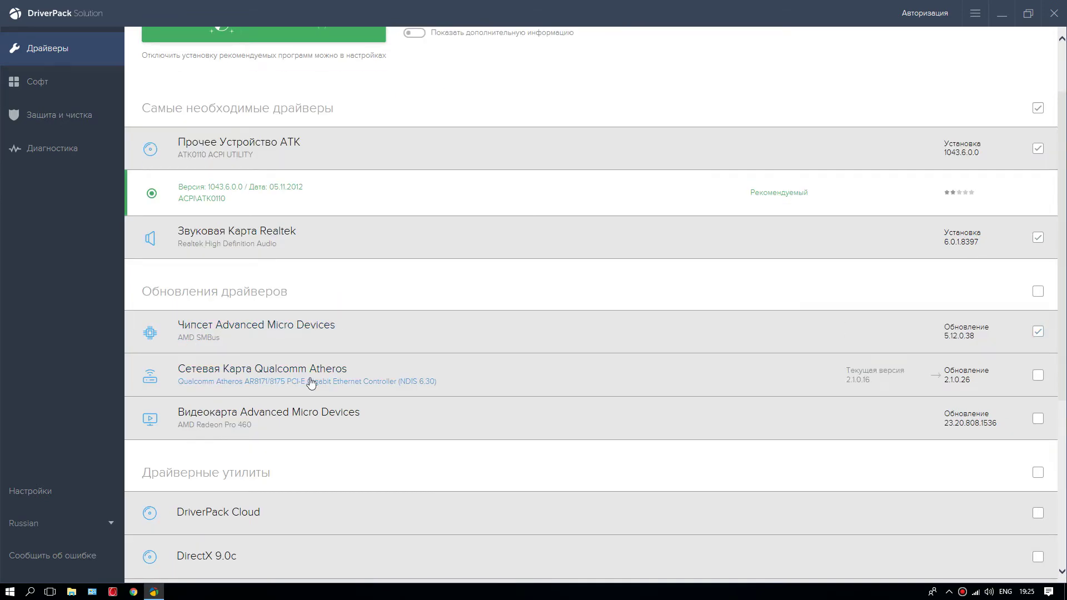
pyautogui.click(1038, 376)
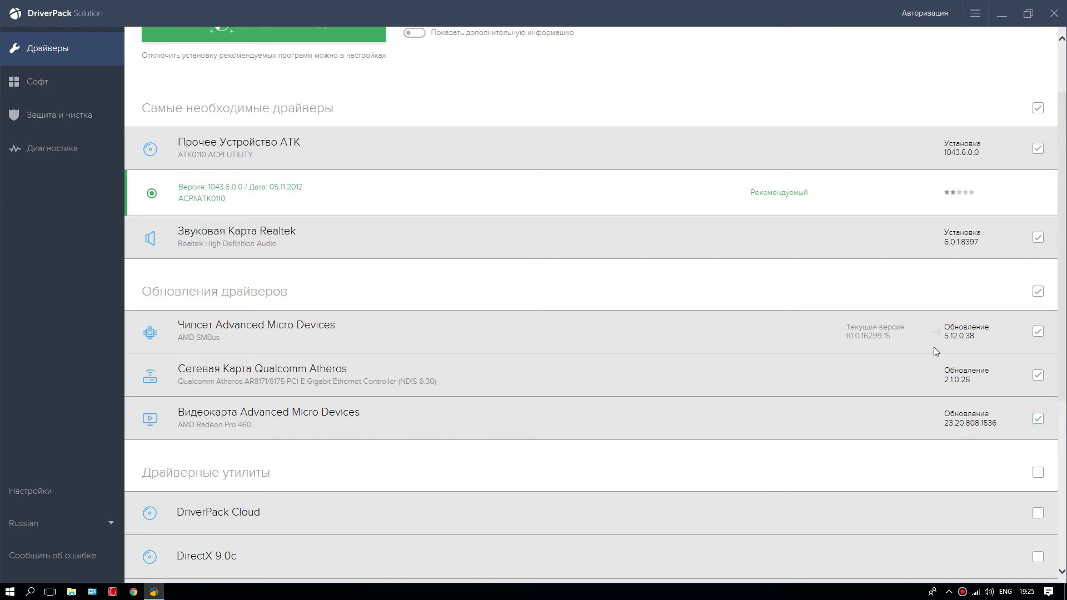
# Check the remaining utility selection and start installing all selected drivers together with System Libraries.
pyautogui.scroll(-3, 789, 400)
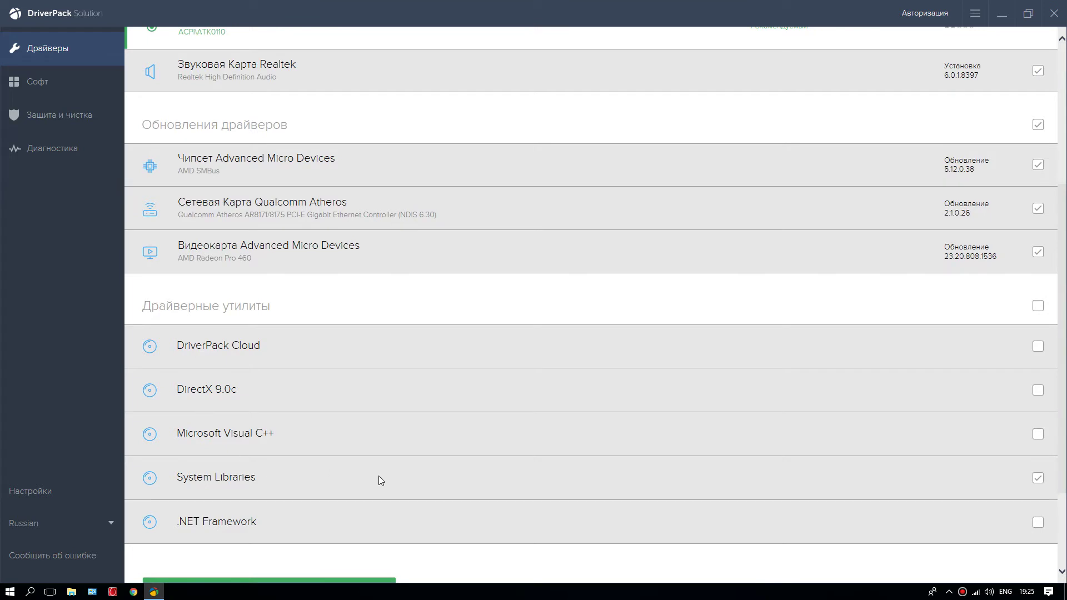
pyautogui.scroll(-2, 378, 478)
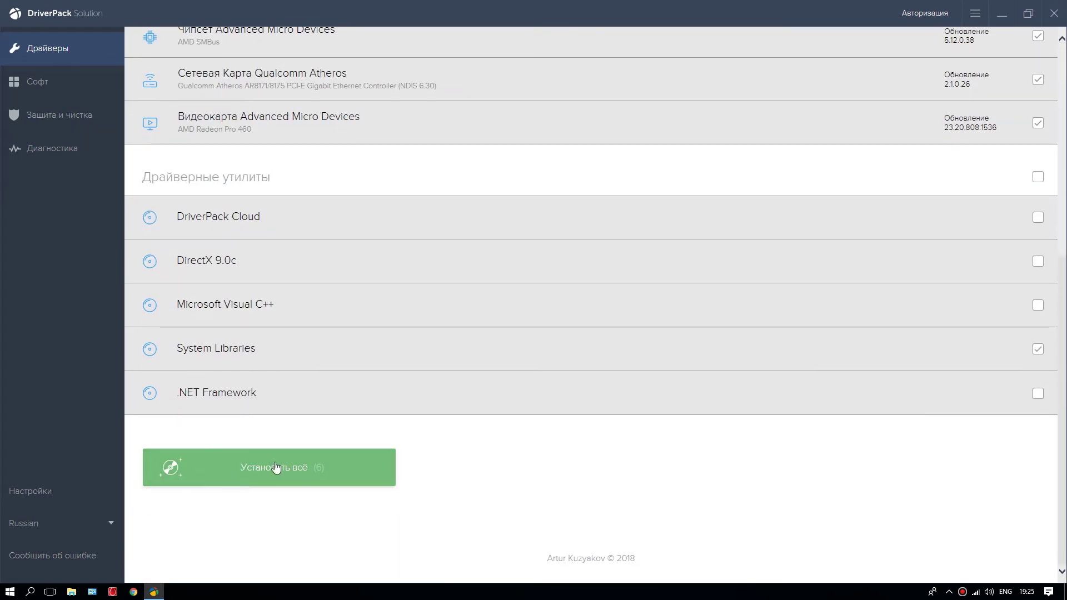
pyautogui.click(284, 485)
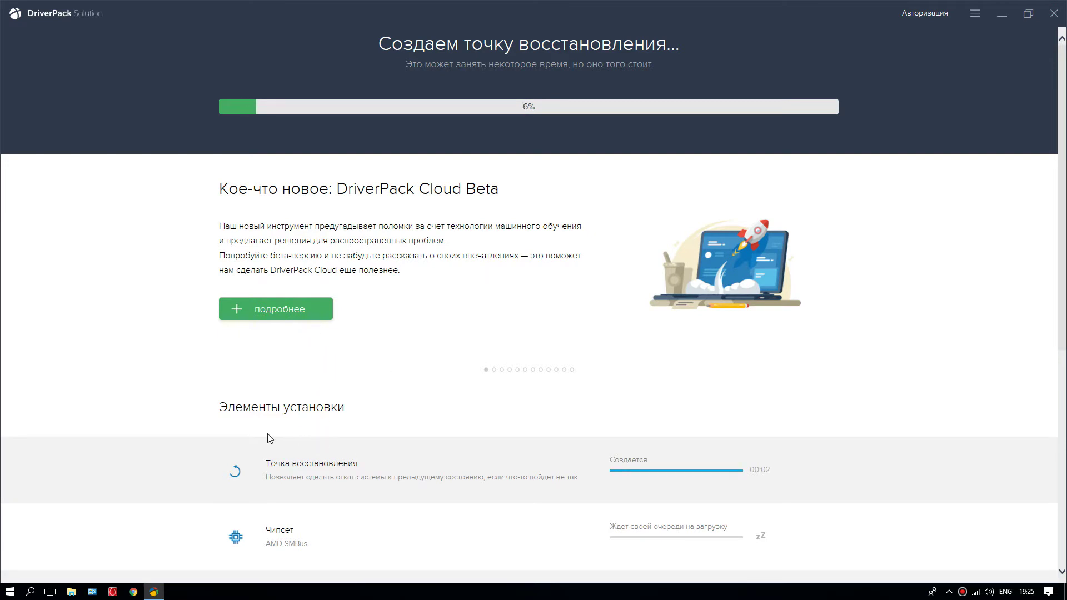
# Review the installation progress of the restore point, each driver and the driver utilities.
pyautogui.scroll(-1, 289, 436)
pyautogui.scroll(3, 328, 416)
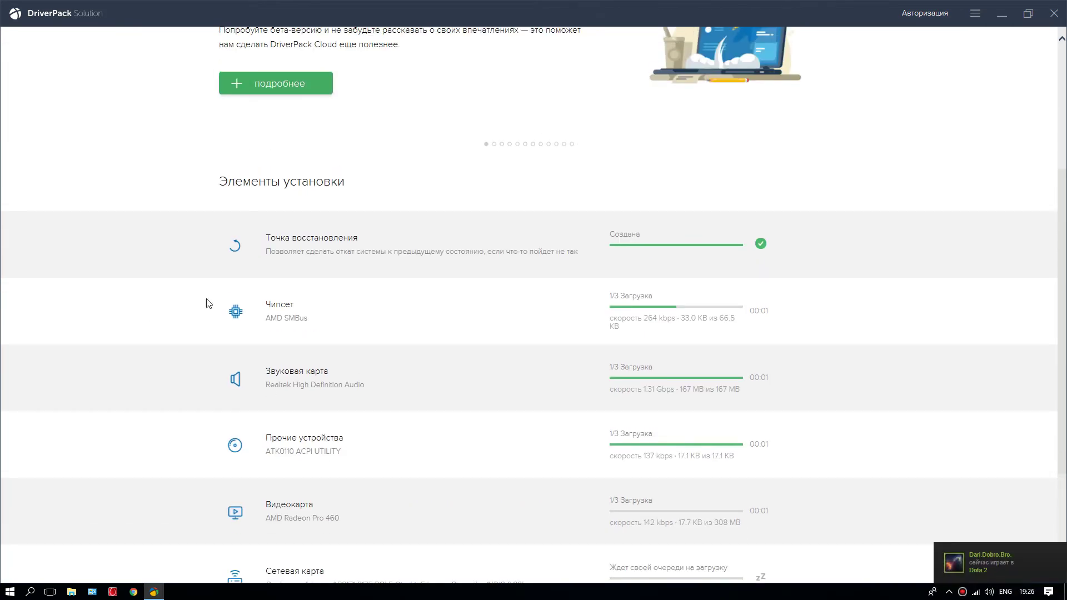
pyautogui.scroll(3, 358, 272)
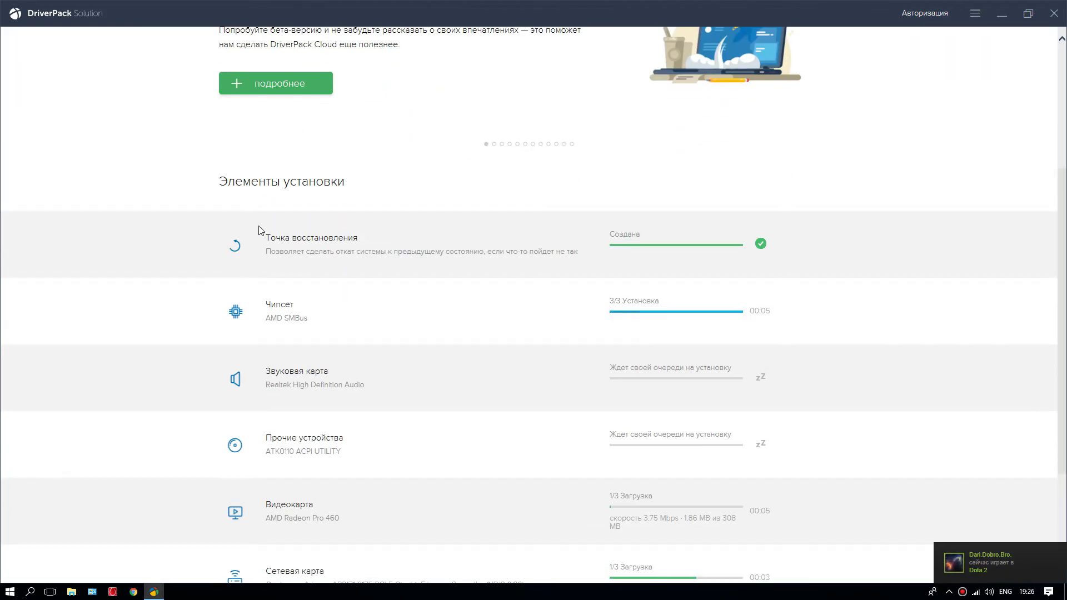
pyautogui.scroll(-3, 491, 369)
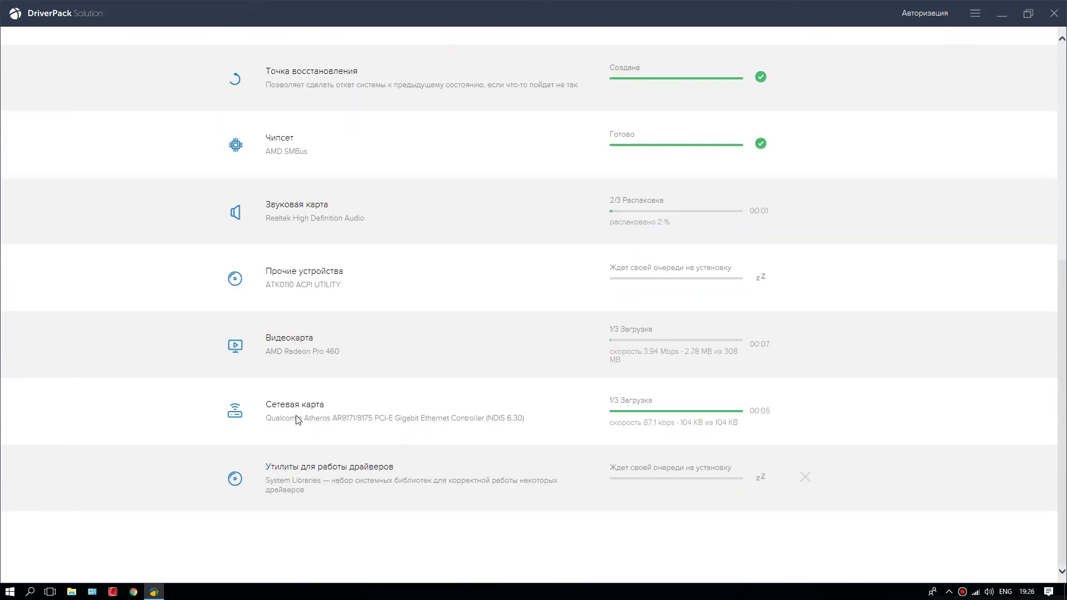
pyautogui.scroll(7, 297, 420)
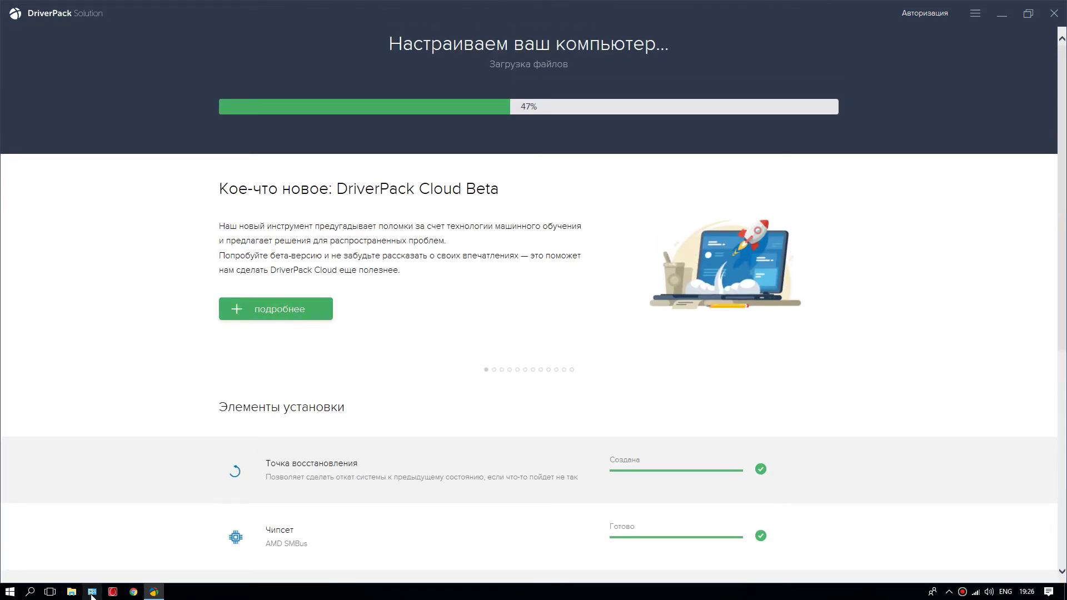
# Search Windows for "диспетчер" using the Russian keyboard layout.
pyautogui.click(30, 592)
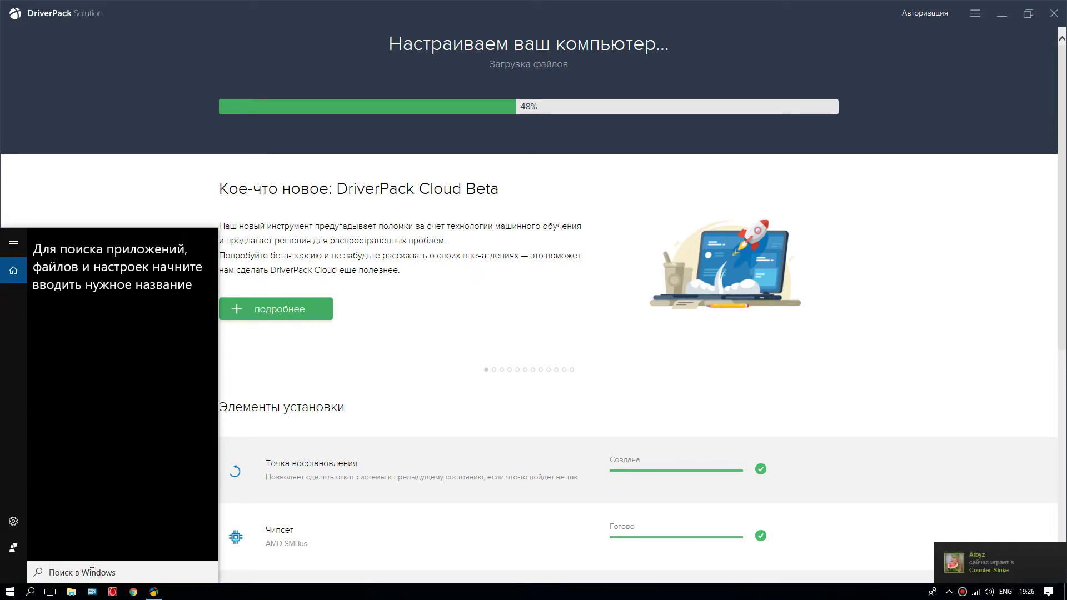
pyautogui.write('li')
pyautogui.press('BackSpace')
pyautogui.press('BackSpace')
pyautogui.hotkey('alt', 'shift')
pyautogui.write('диспре')
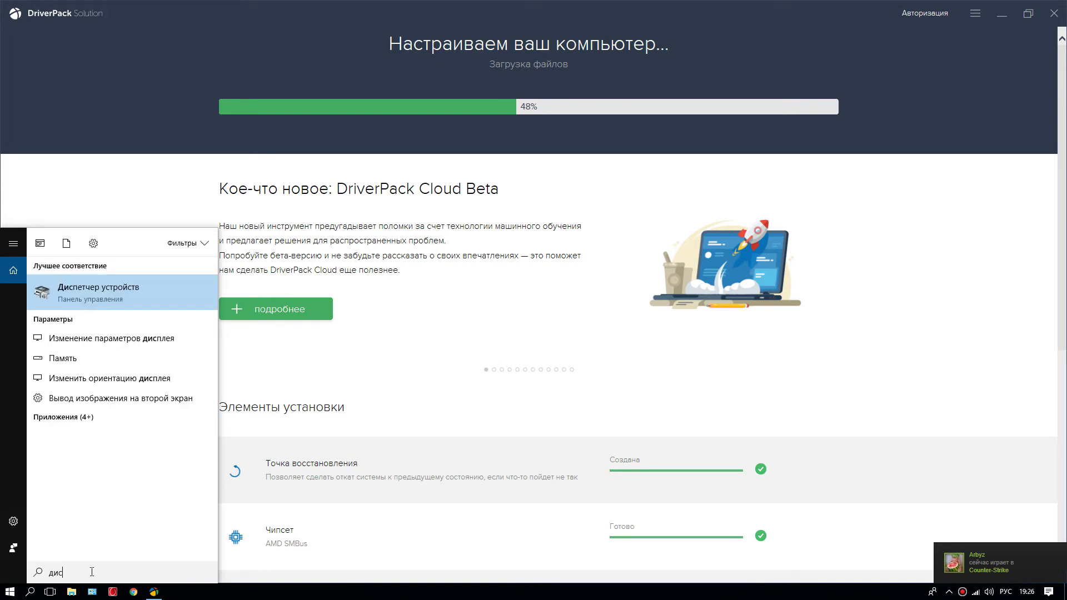
pyautogui.press('BackSpace')
pyautogui.press('BackSpace')
pyautogui.press('BackSpace')
pyautogui.press('BackSpace')
pyautogui.press('BackSpace')
pyautogui.write('диспетчер')
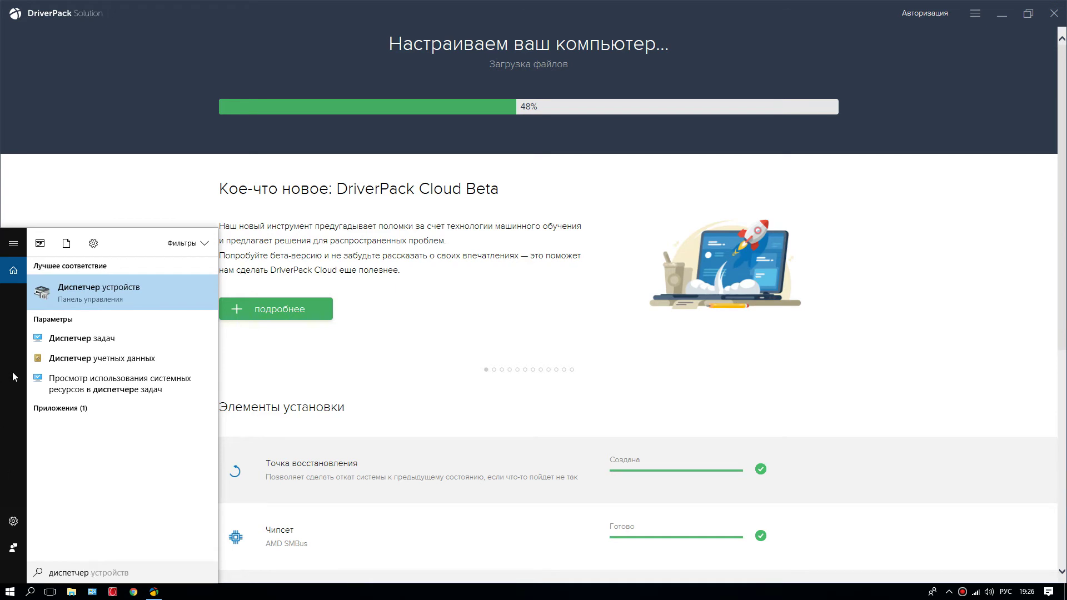
# Open Device Manager, bring its window to the front and collapse the other devices group.
pyautogui.click(94, 290)
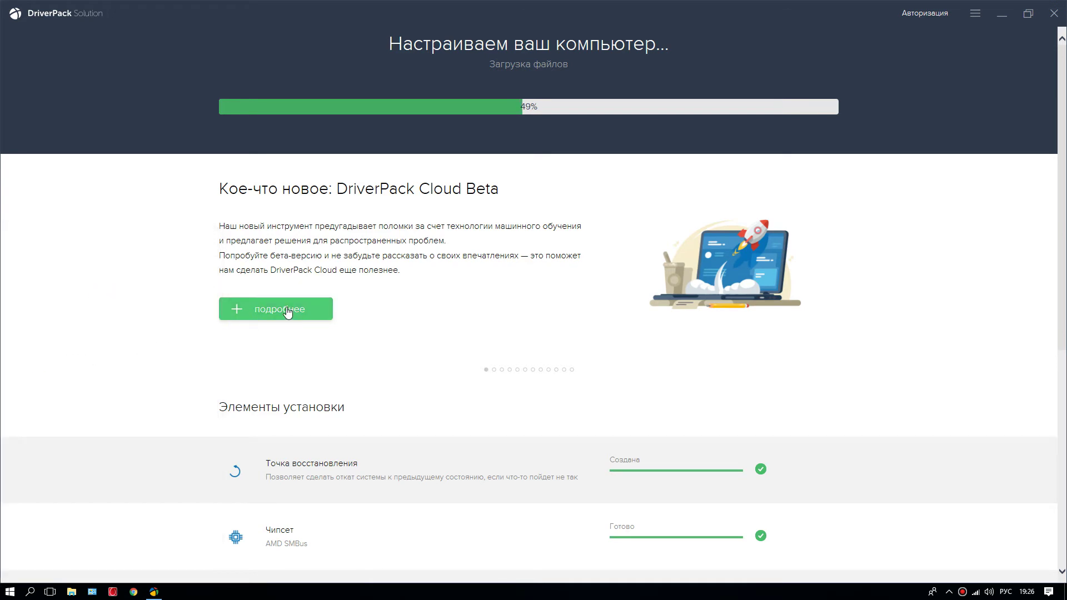
pyautogui.click(168, 593)
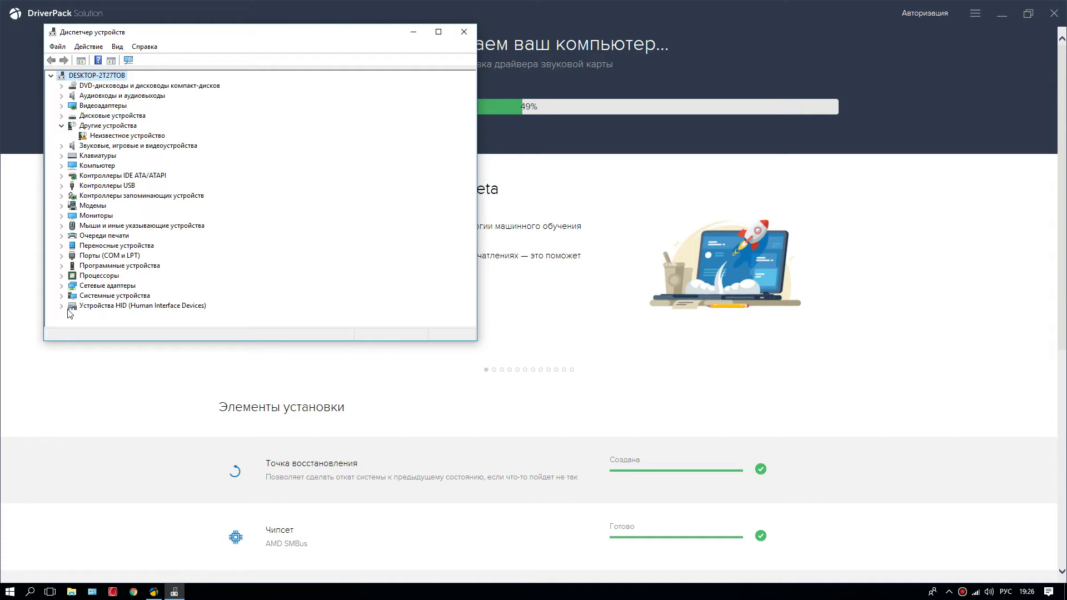
pyautogui.click(61, 126)
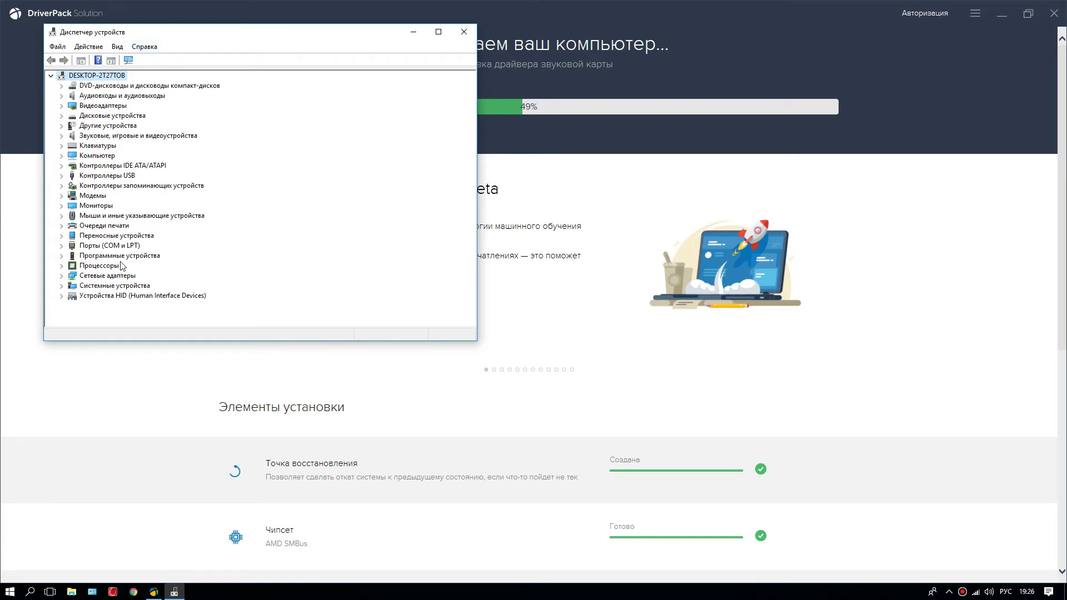
# Close Device Manager and monitor the driver installation list through to the last item, the driver utilities.
pyautogui.click(464, 34)
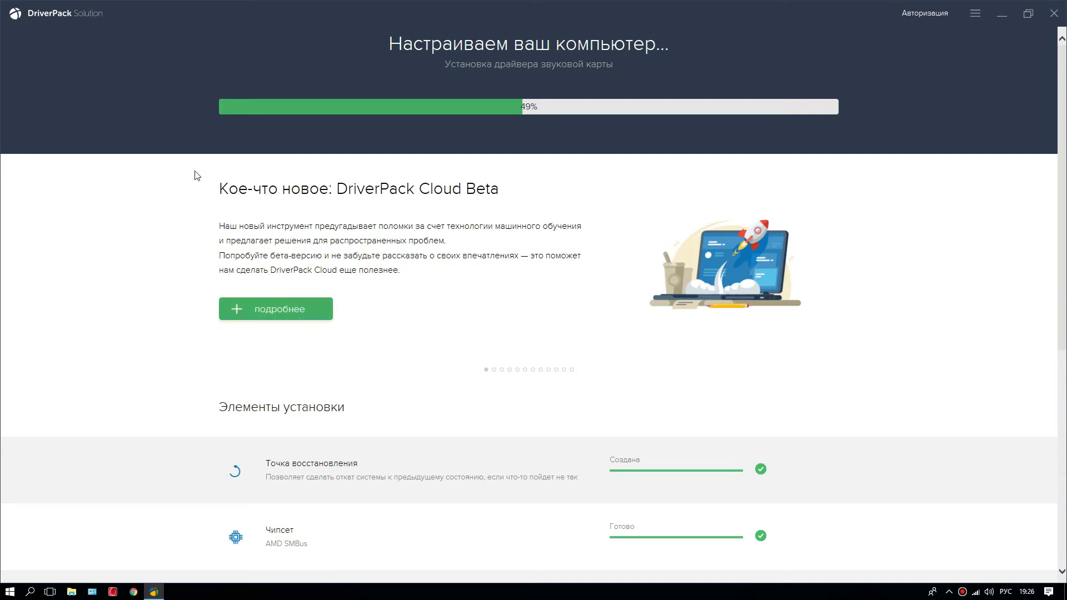
pyautogui.scroll(-7, 226, 282)
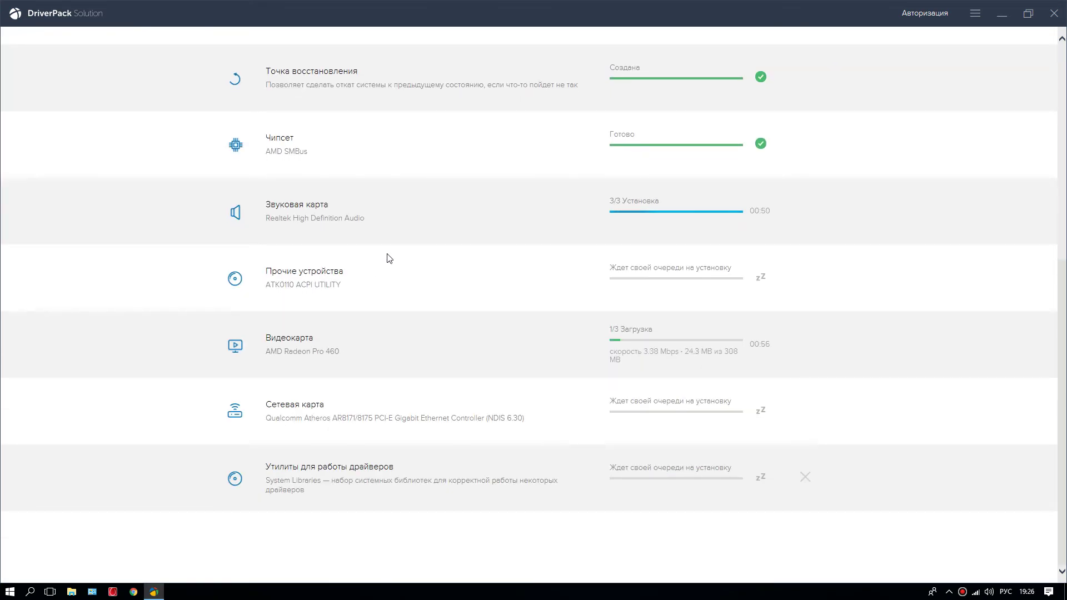
pyautogui.scroll(6, 134, 382)
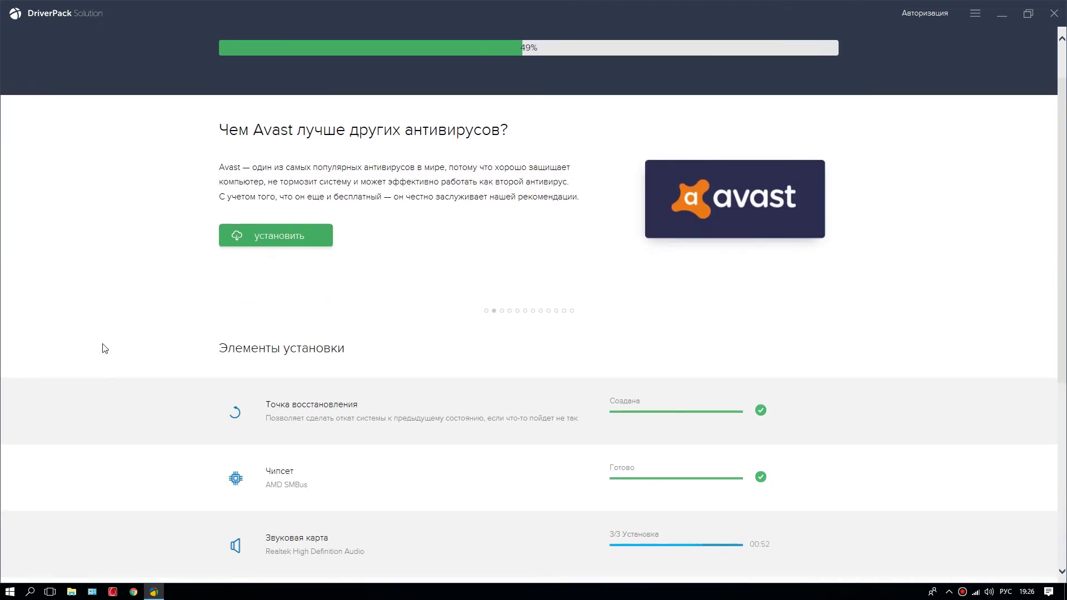
pyautogui.scroll(-6, 61, 384)
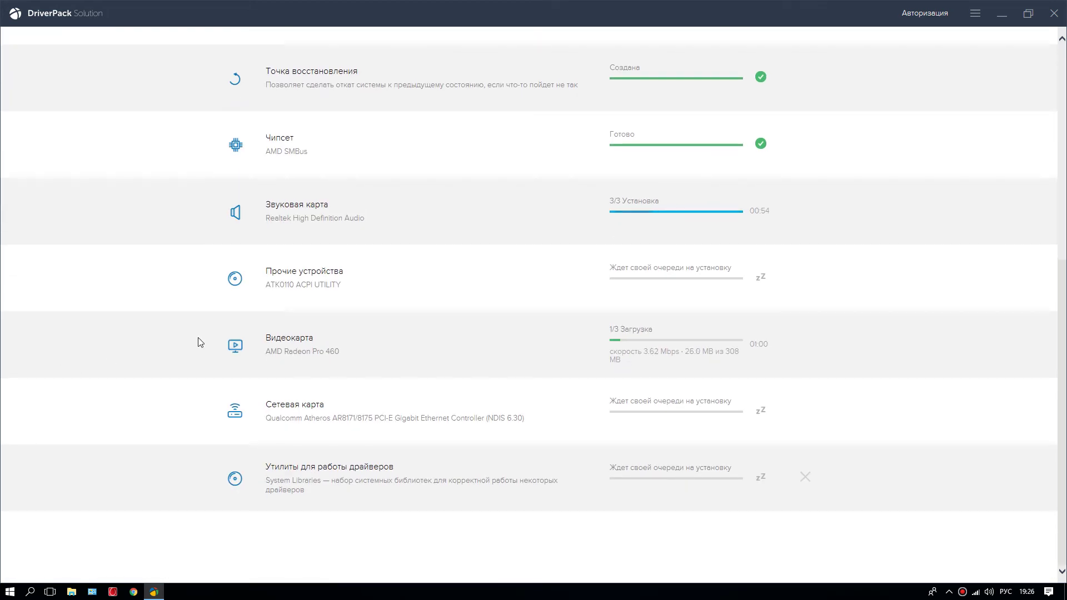
pyautogui.scroll(2, 248, 282)
pyautogui.scroll(5, 247, 283)
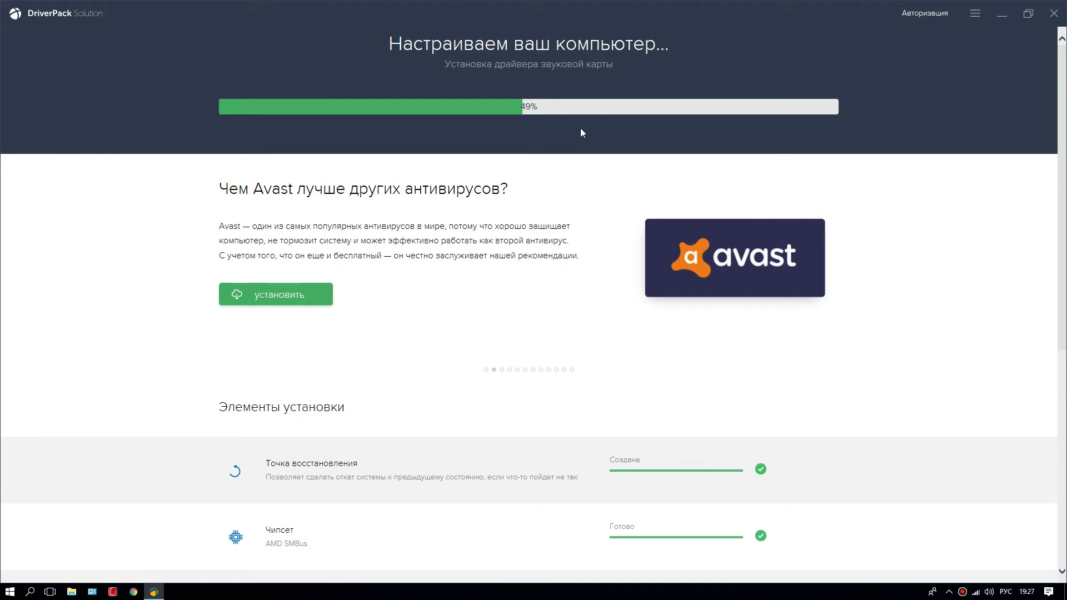
pyautogui.scroll(-7, 356, 250)
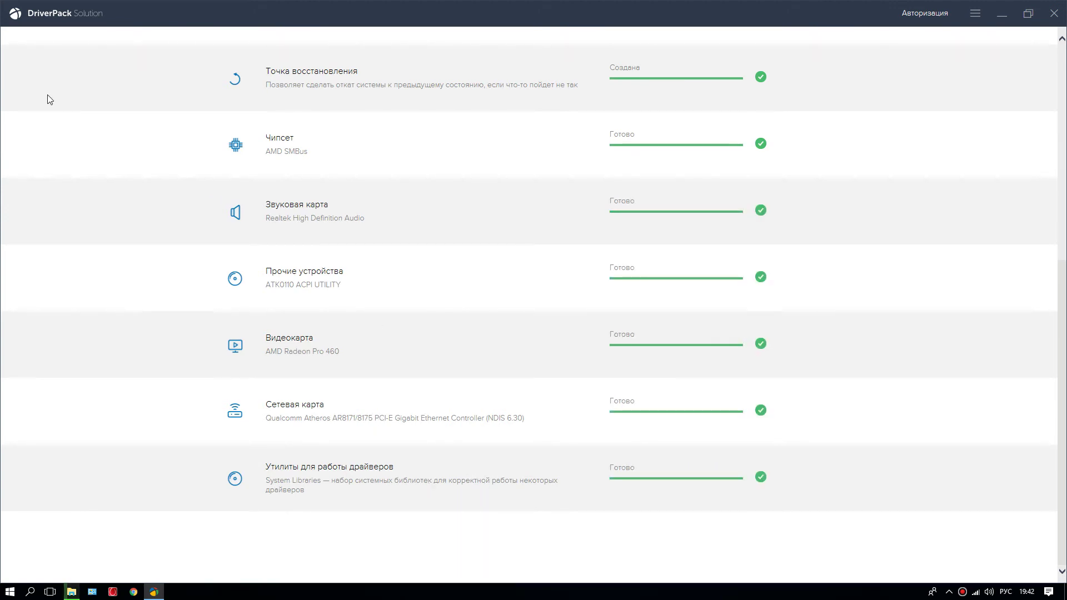
pyautogui.scroll(6, 167, 83)
pyautogui.scroll(-6, 474, 326)
# Close the DriverPack Solution window and exit its program still running in the background.
pyautogui.click(949, 591)
pyautogui.click(950, 591)
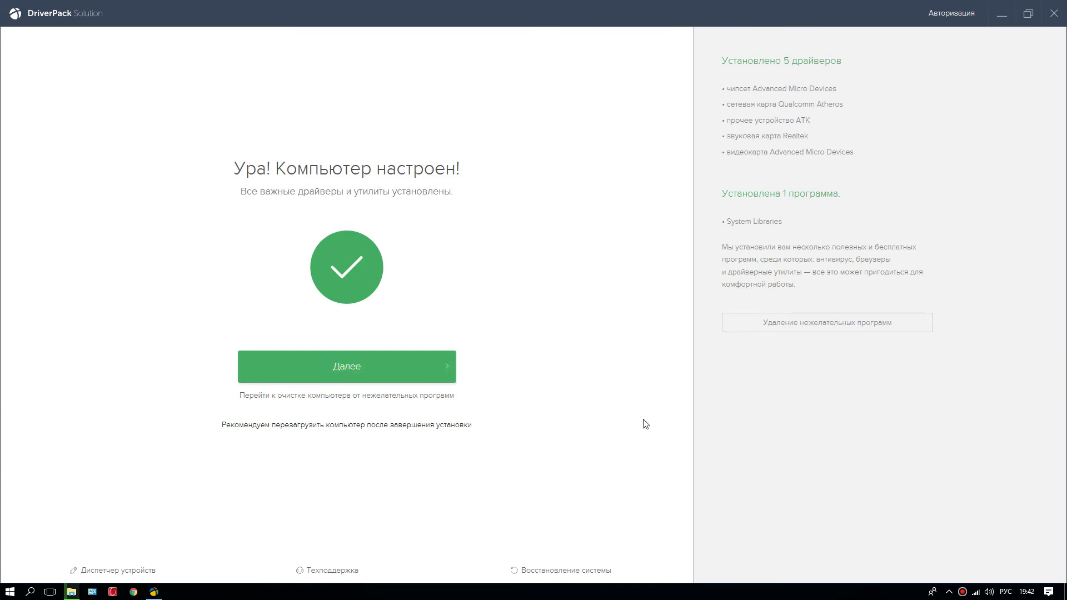
pyautogui.click(1054, 13)
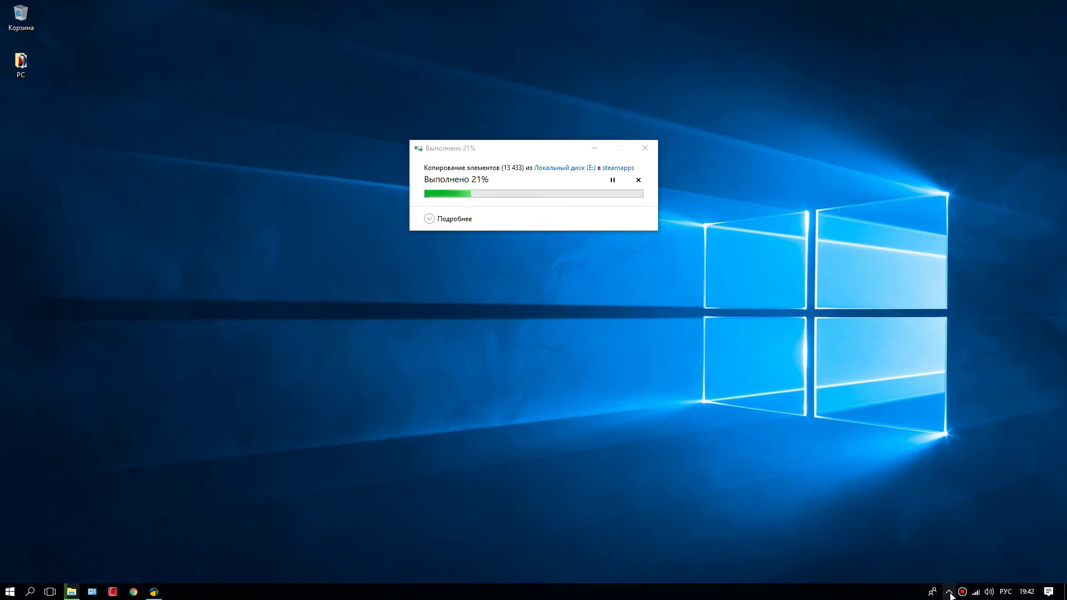
pyautogui.click(950, 593)
pyautogui.rightClick(949, 573)
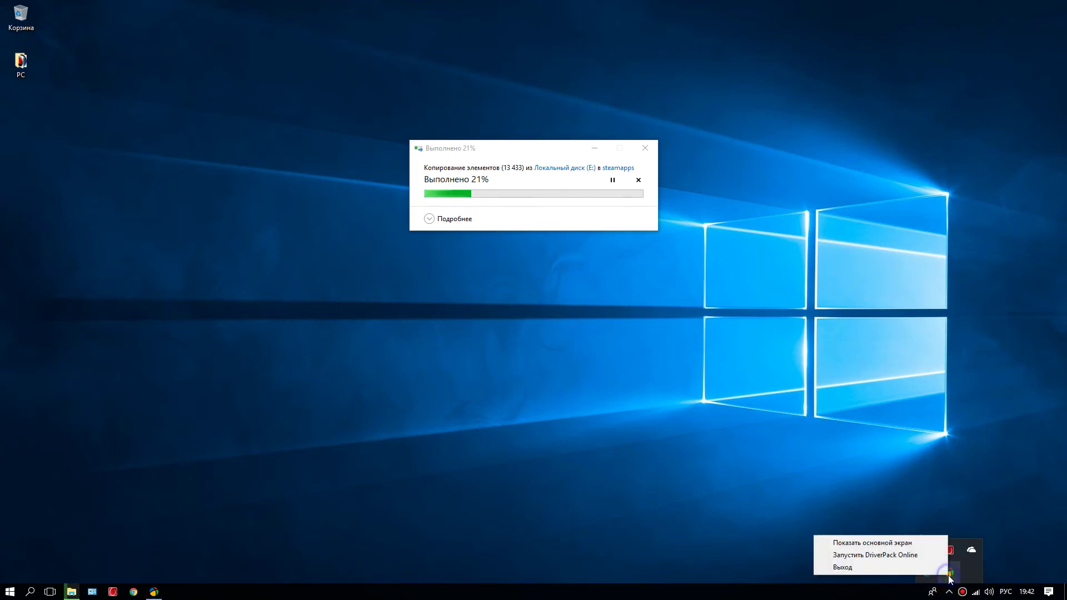
pyautogui.click(854, 569)
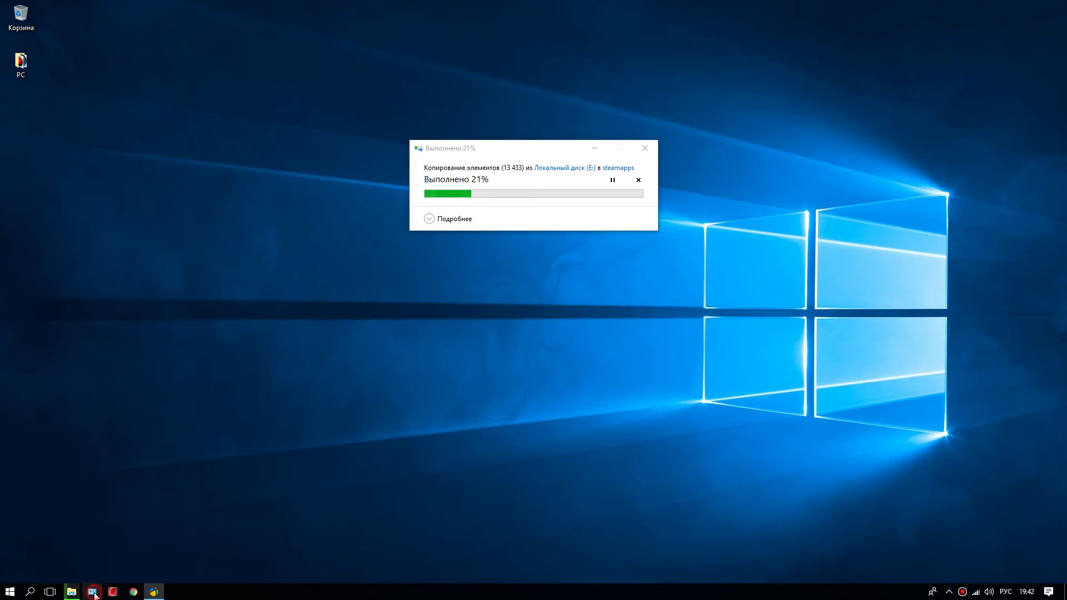
# Open Programs and Features (Программы и компоненты) in Control Panel.
pyautogui.click(92, 591)
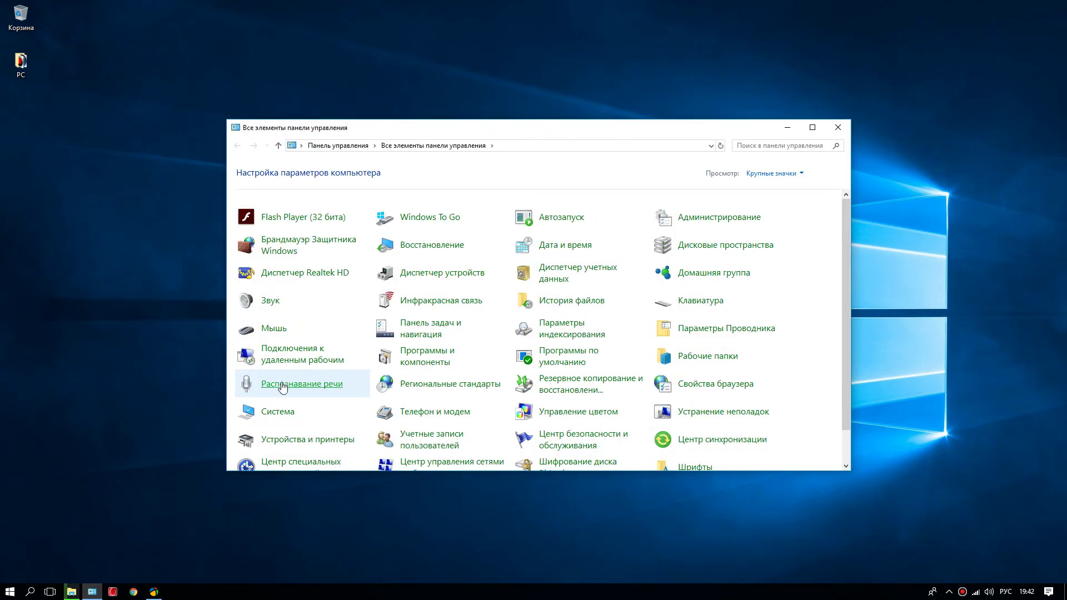
pyautogui.scroll(-1, 279, 353)
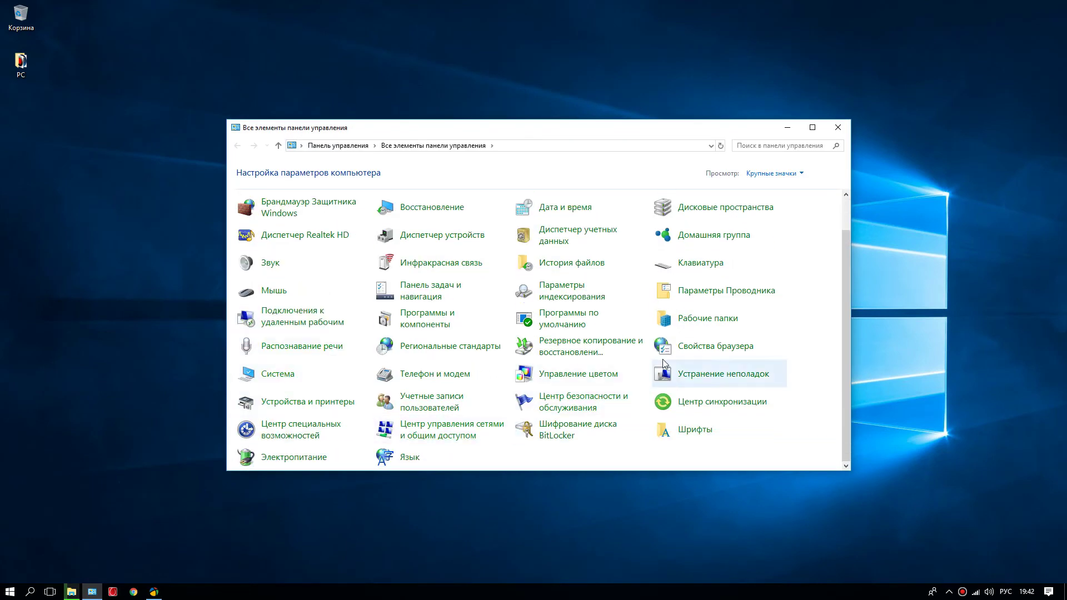
pyautogui.scroll(1, 320, 411)
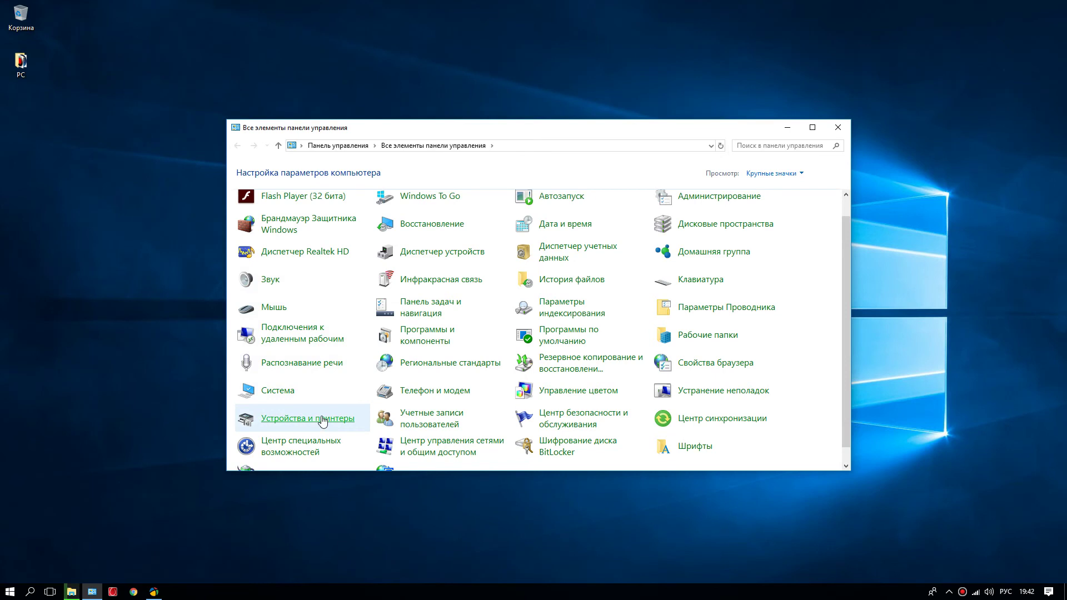
pyautogui.click(411, 361)
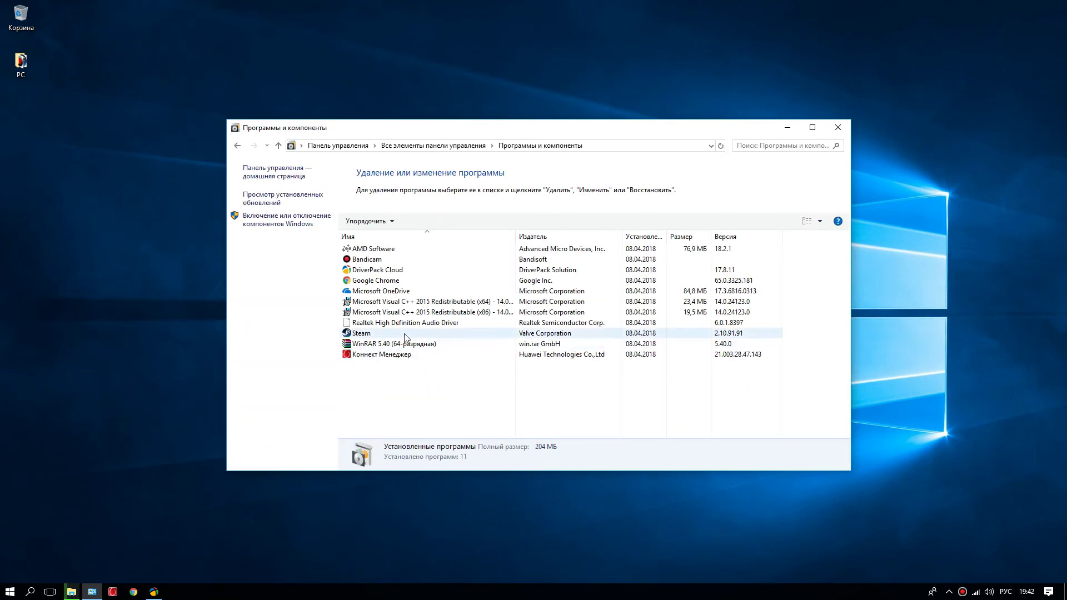
# Uninstall DriverPack Cloud, choosing Удалить in its offer to keep the program, and move the installed programs window aside.
pyautogui.click(371, 272)
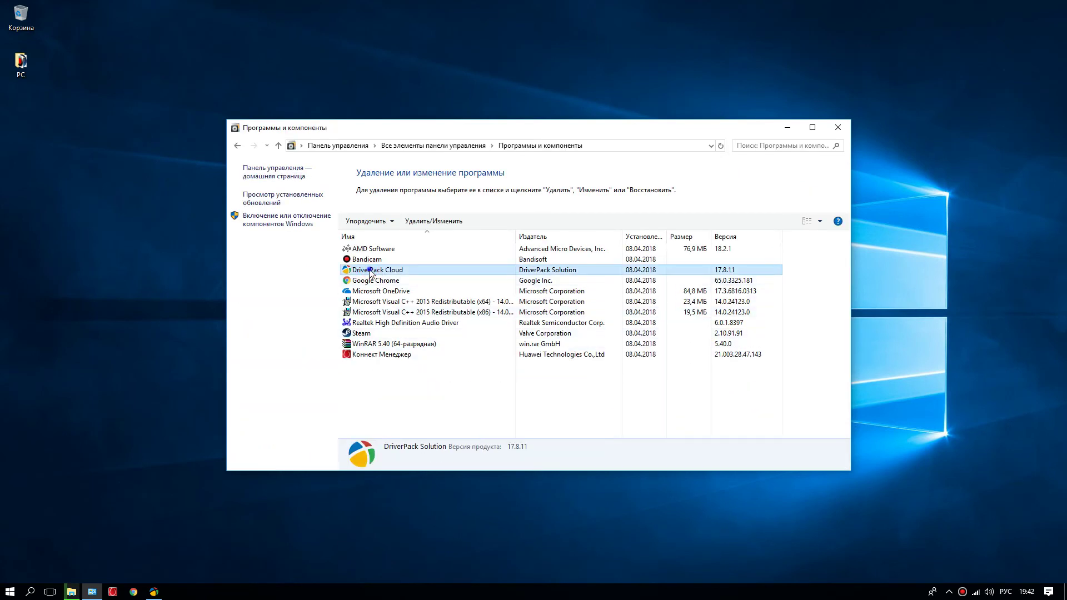
pyautogui.rightClick(371, 273)
pyautogui.click(395, 278)
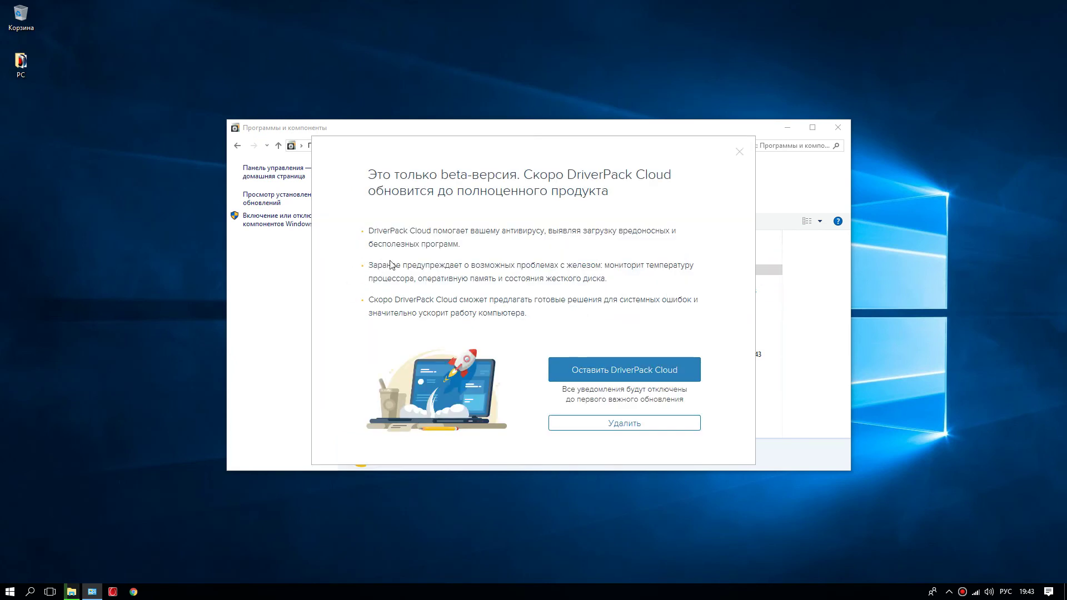
pyautogui.click(619, 426)
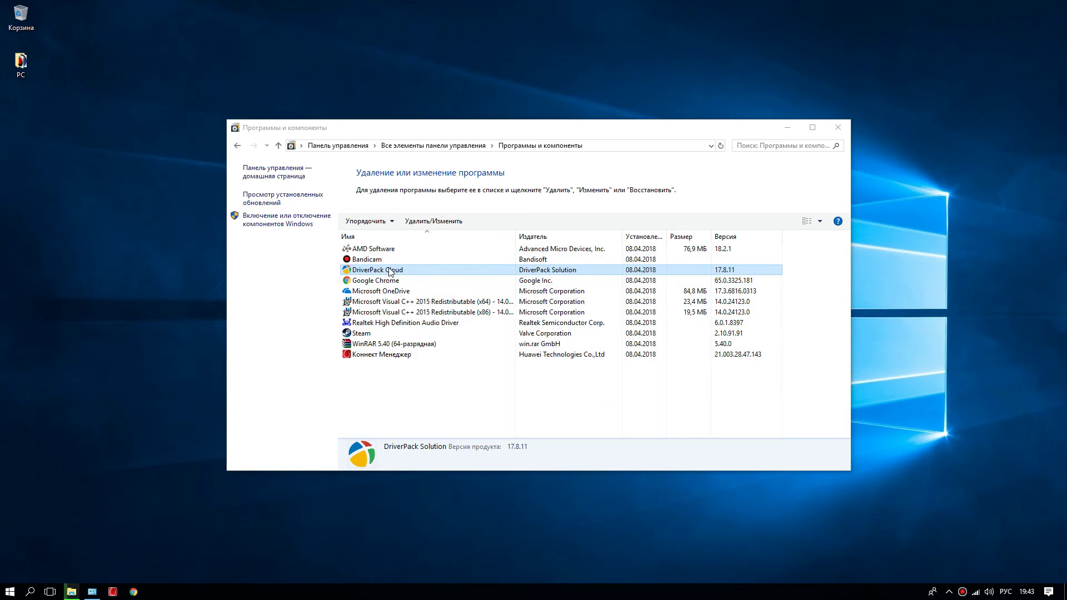
pyautogui.moveTo(555, 128); pyautogui.dragTo(491, 103)
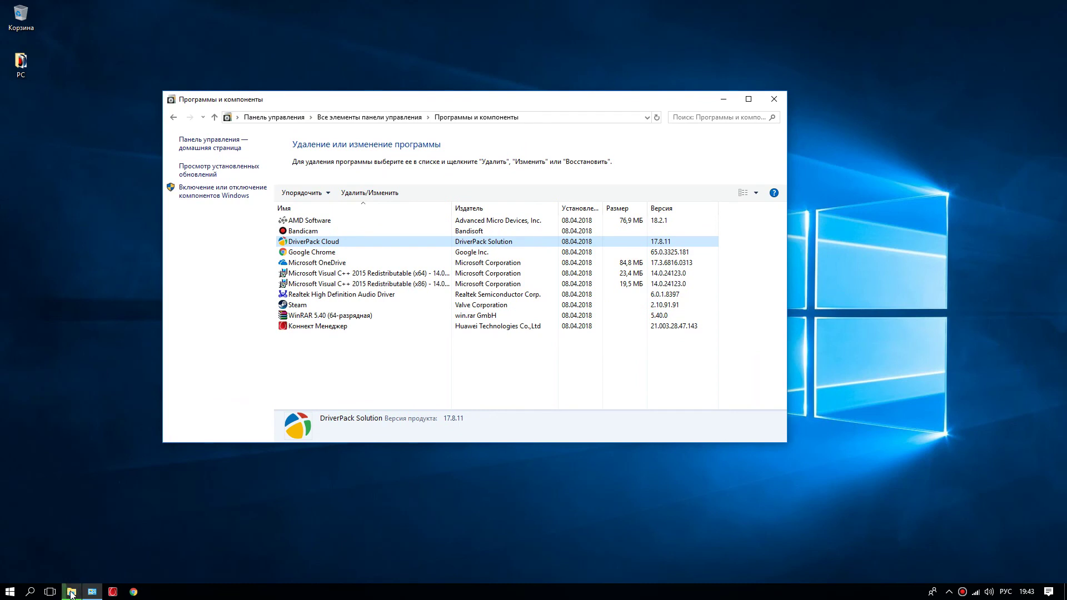
# Search Windows for "диспет", open Device Manager (Диспетчер устройств) and dismiss the program compatibility assistant.
pyautogui.click(30, 592)
pyautogui.click(107, 573)
pyautogui.write('д')
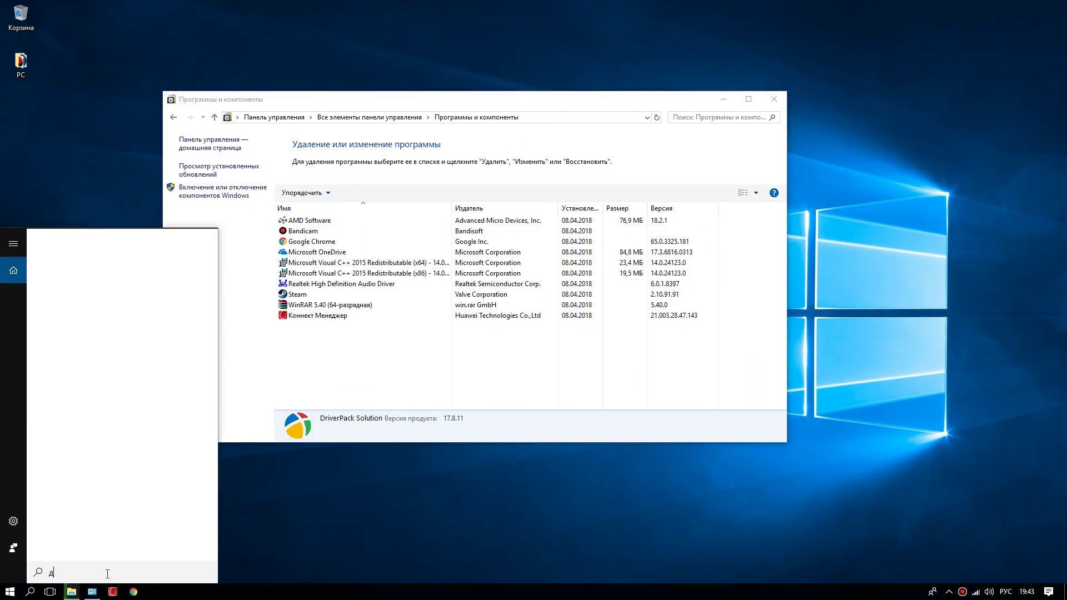
pyautogui.write('испет')
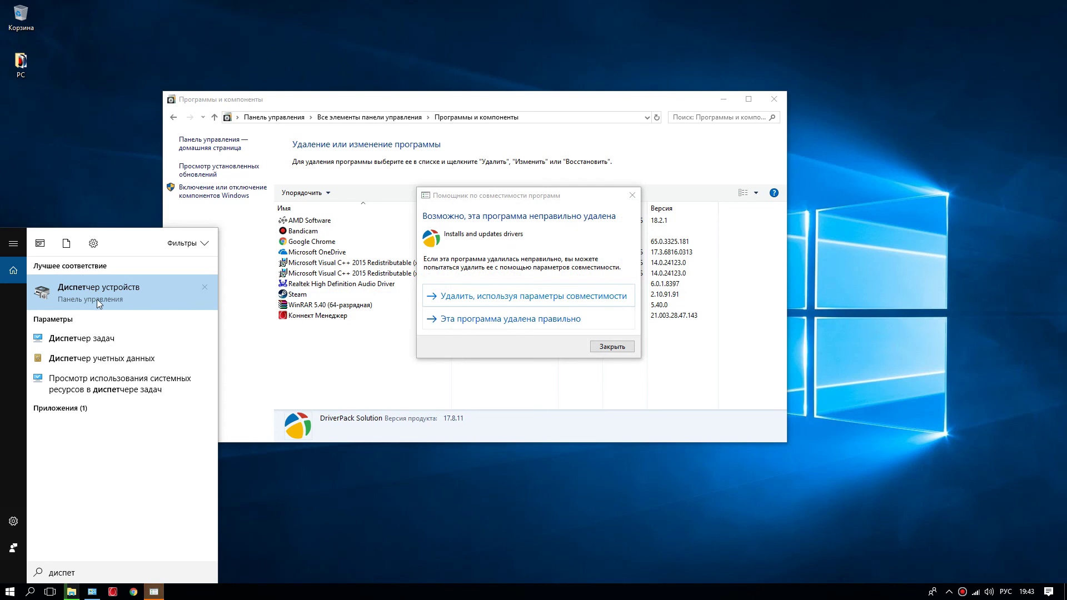
pyautogui.click(88, 299)
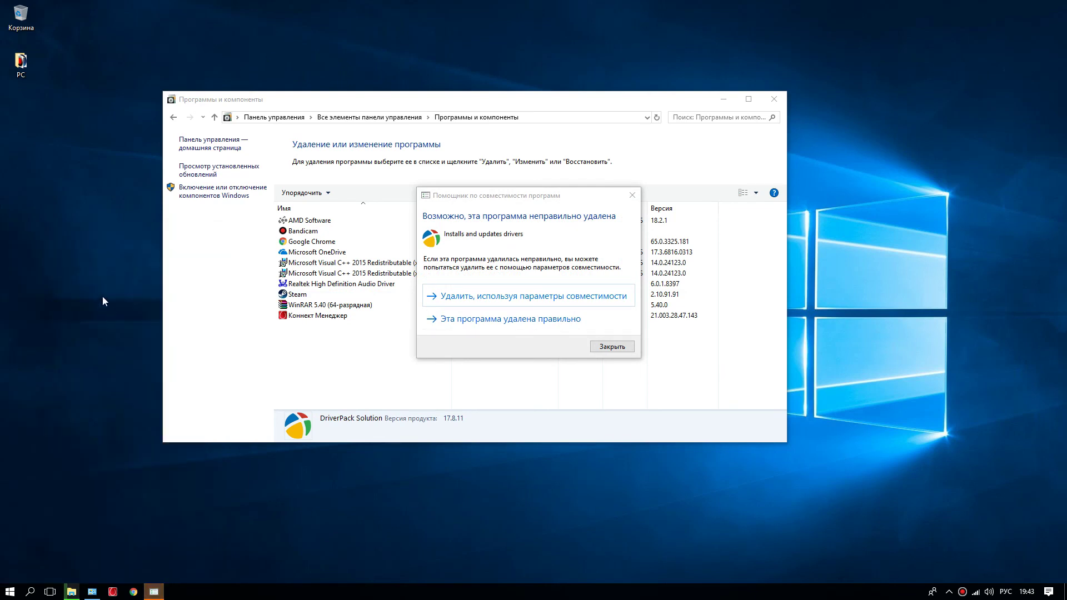
pyautogui.click(611, 346)
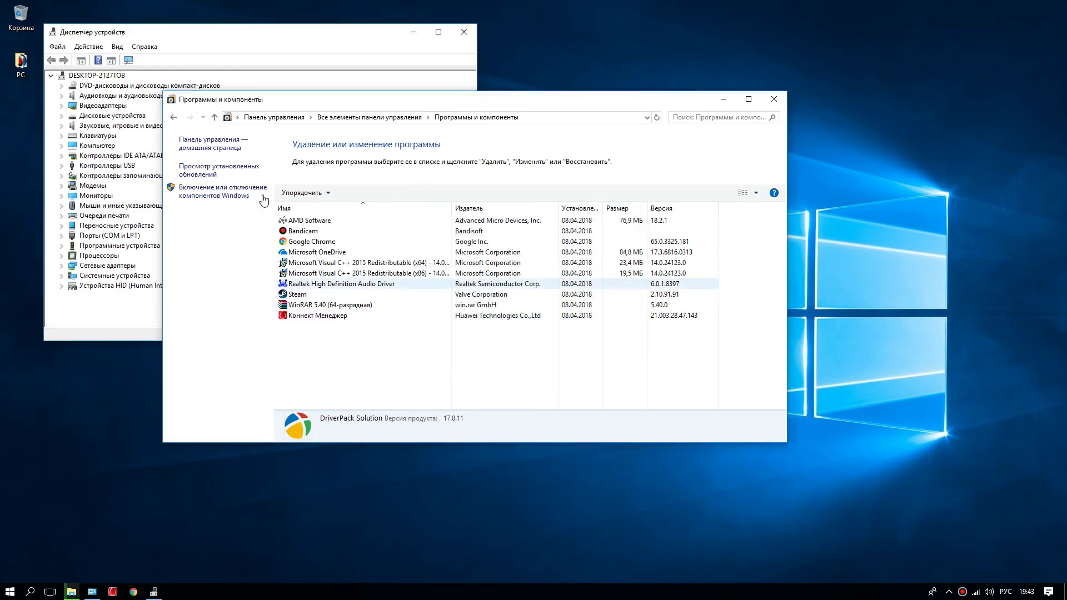
# Bring Device Manager to the front and check its device list, including the IDE ATA/ATAPI controllers group.
pyautogui.click(216, 34)
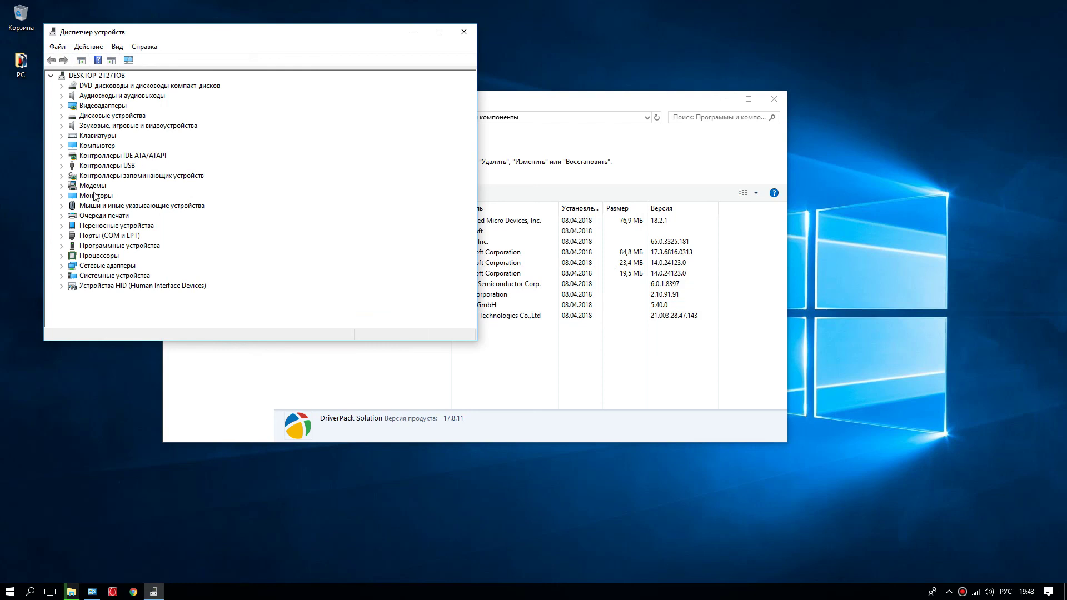
pyautogui.click(61, 156)
pyautogui.click(61, 156)
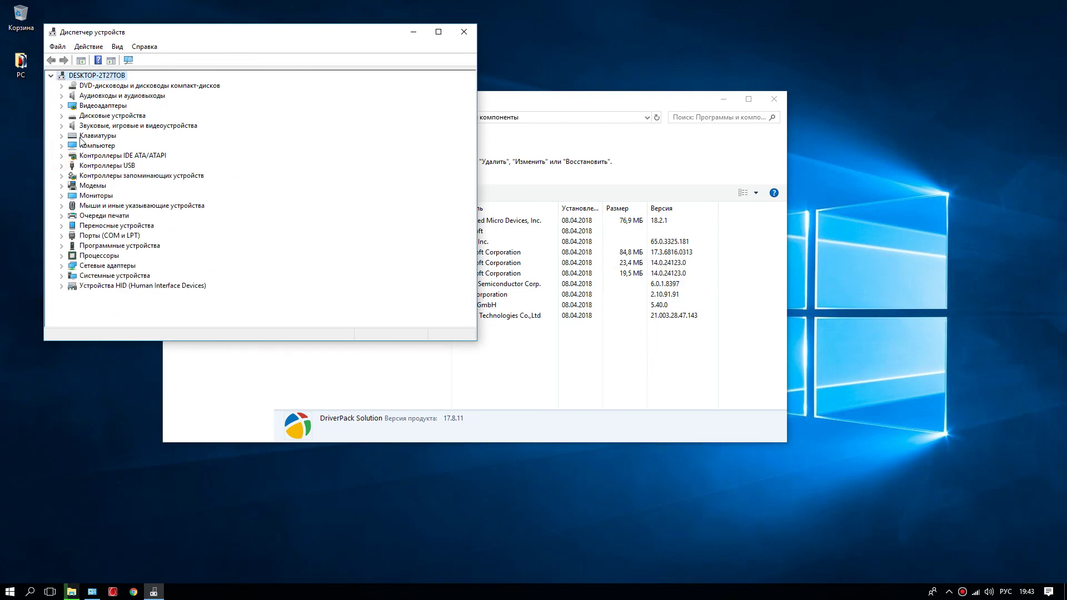